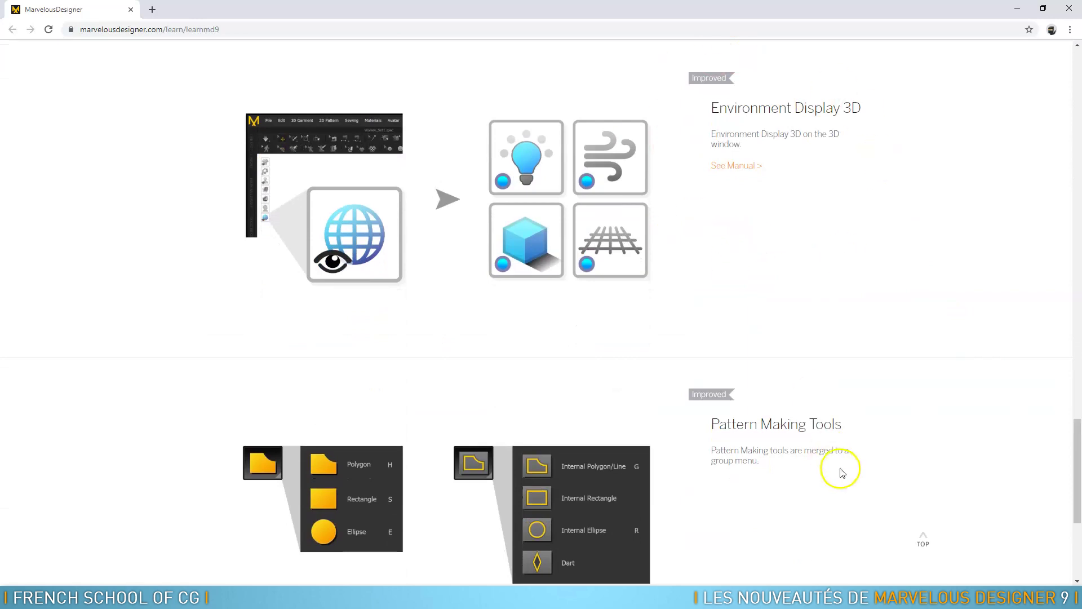
# Close the welcome window and open the project Default_MD.ZPrj from the Project folder.
pyautogui.scroll(-2, 1078, 446)
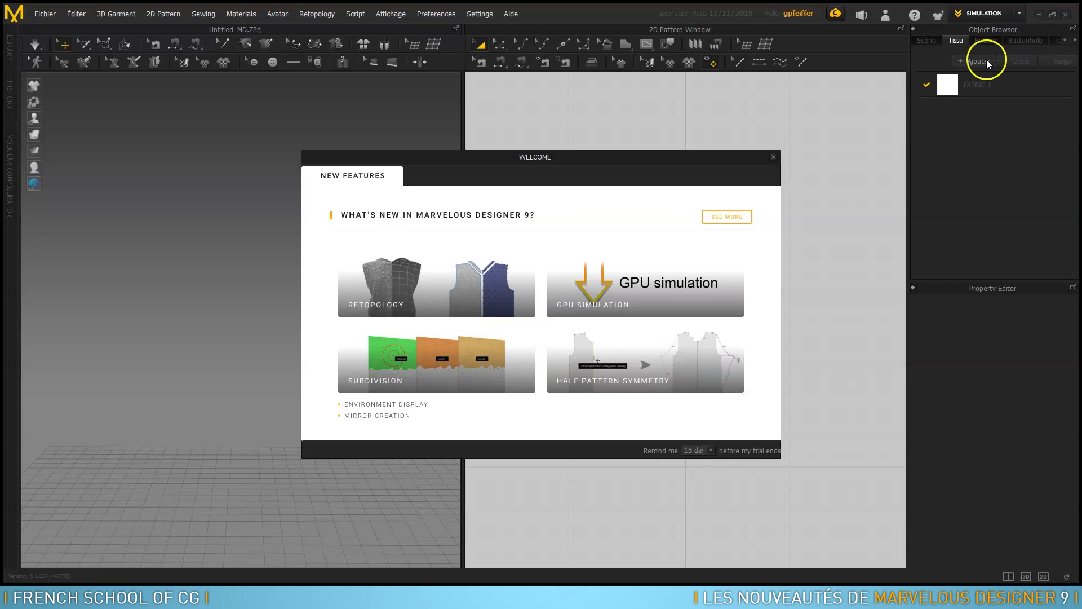
pyautogui.click(774, 157)
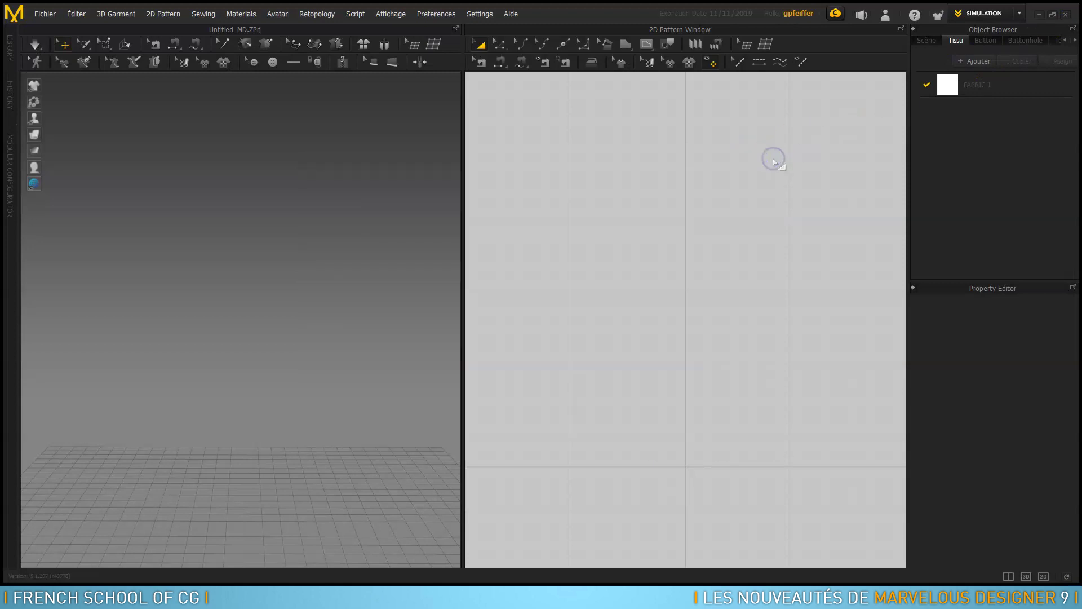
pyautogui.click(39, 15)
pyautogui.moveTo(106, 47)
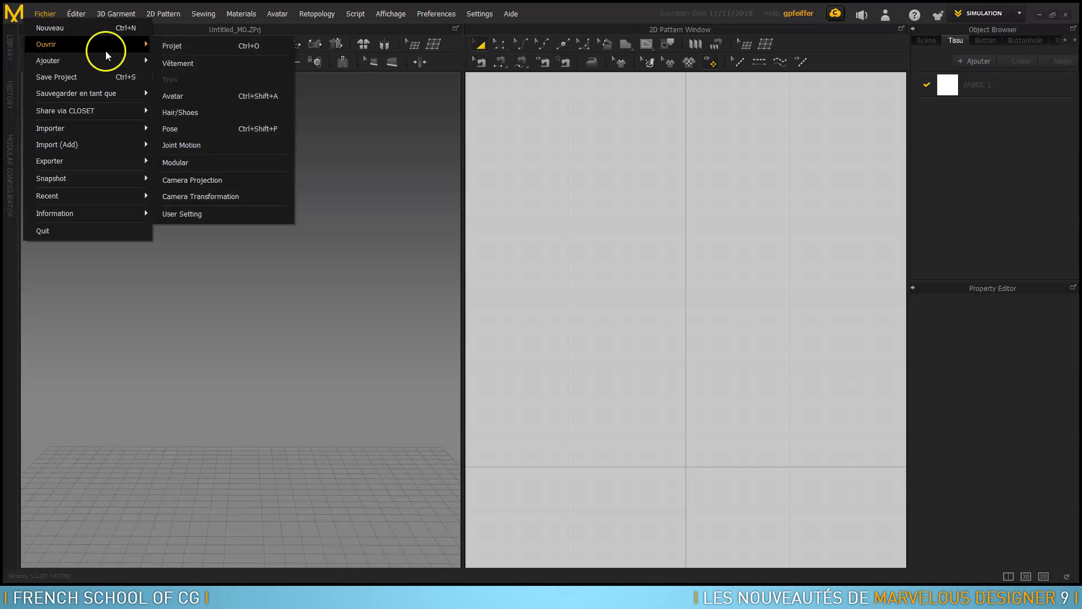
pyautogui.click(171, 46)
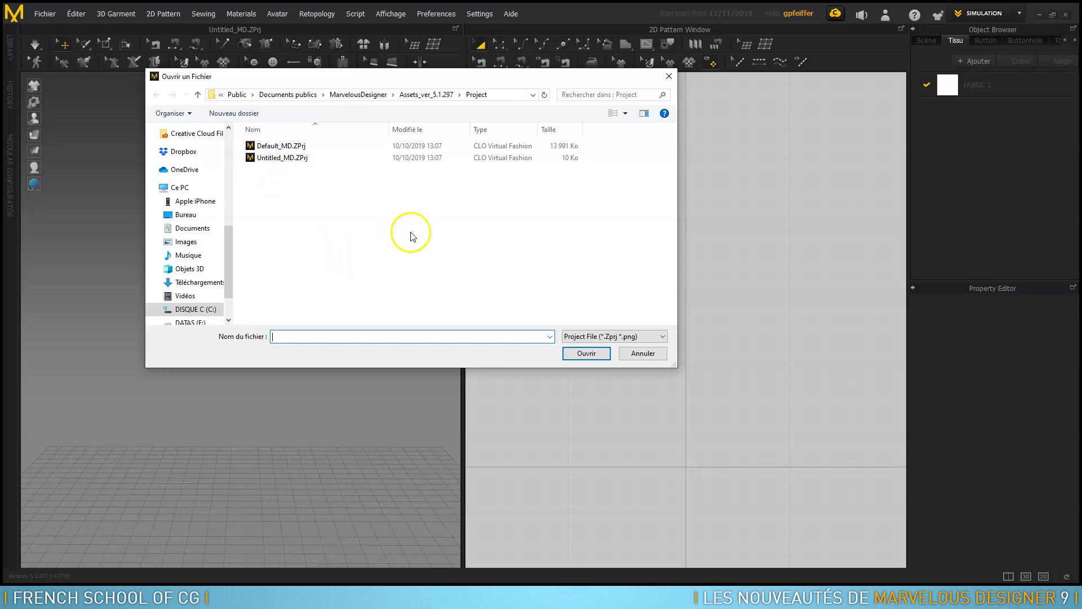
pyautogui.click(279, 147)
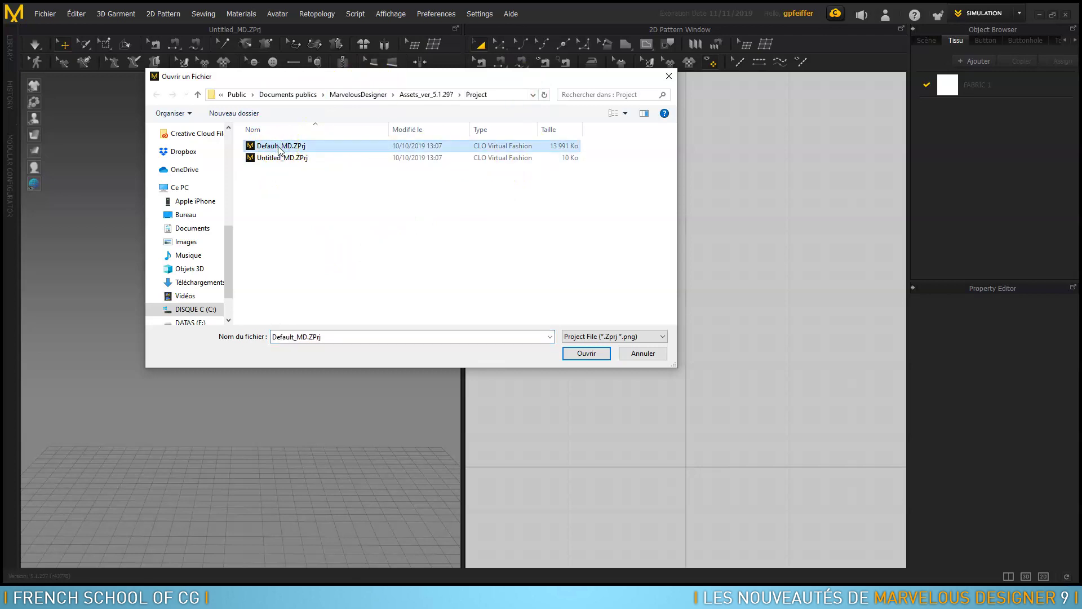
pyautogui.doubleClick(279, 147)
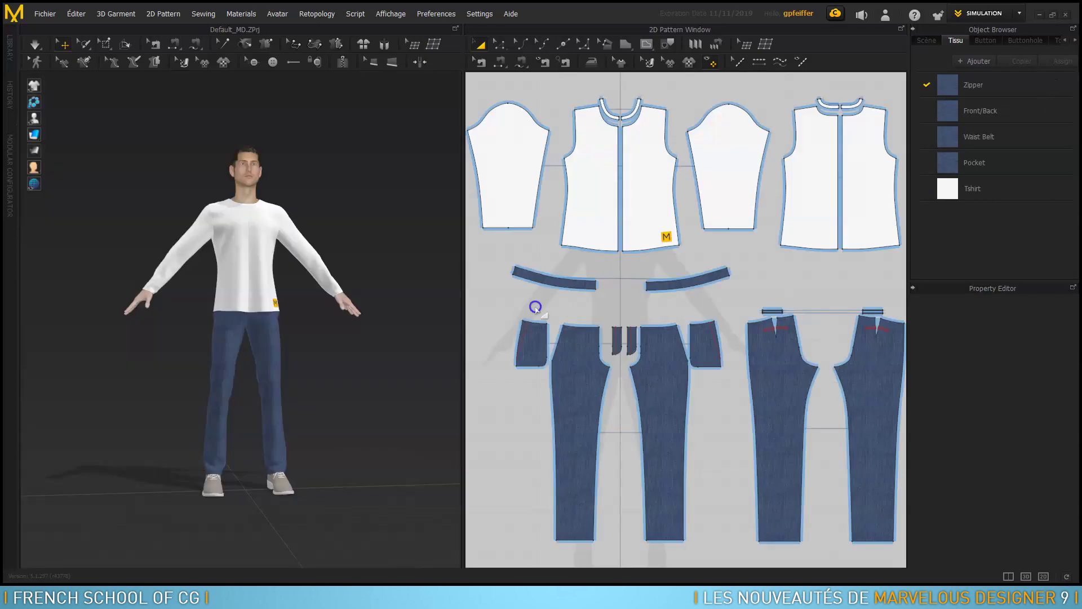
# Examine the clothed avatar in the 3D window from several distances and angles, and the garment pieces in the 2D pattern window.
pyautogui.click(34, 186)
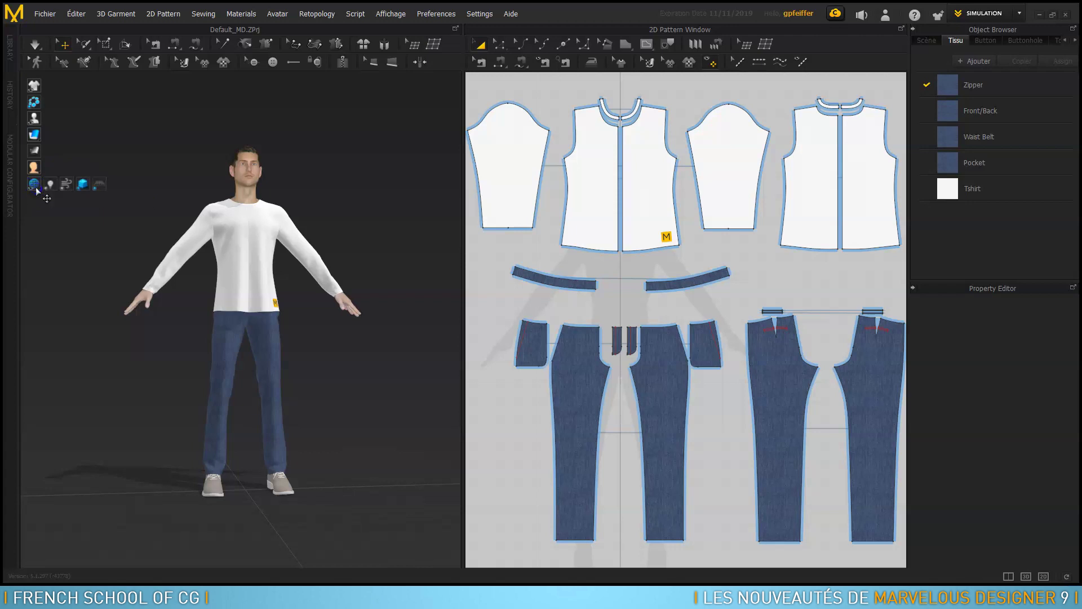
pyautogui.click(200, 390)
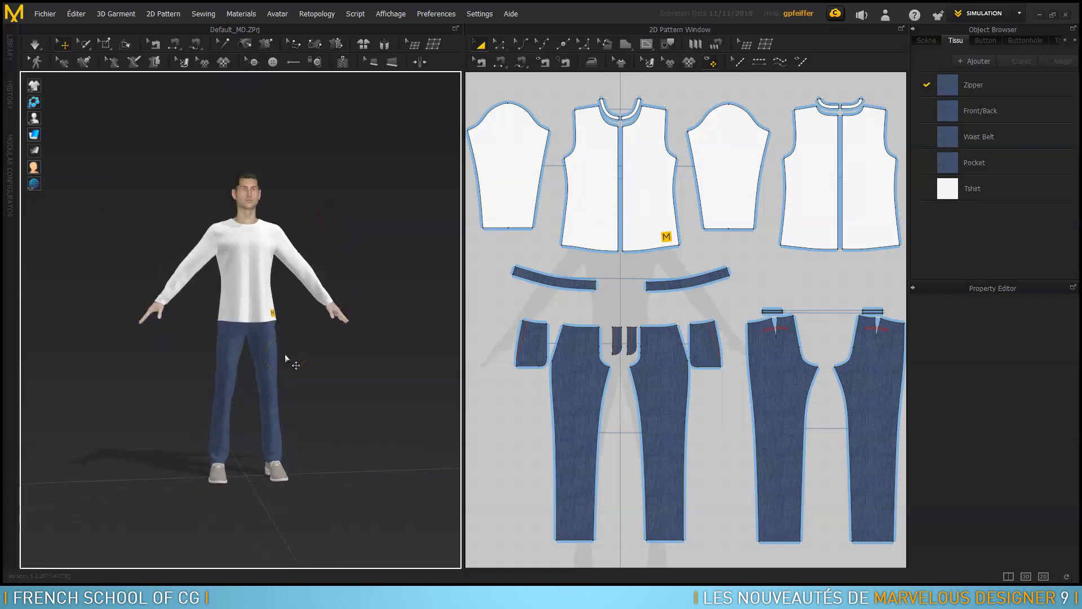
pyautogui.moveTo(286, 359)
pyautogui.mouseDown()
pyautogui.moveTo(282, 273)
pyautogui.moveTo(265, 239)
pyautogui.mouseUp()
pyautogui.moveTo(265, 239); pyautogui.dragTo(244, 227, button='middle')
pyautogui.scroll(3, 246, 229)
pyautogui.scroll(-6, 247, 231)
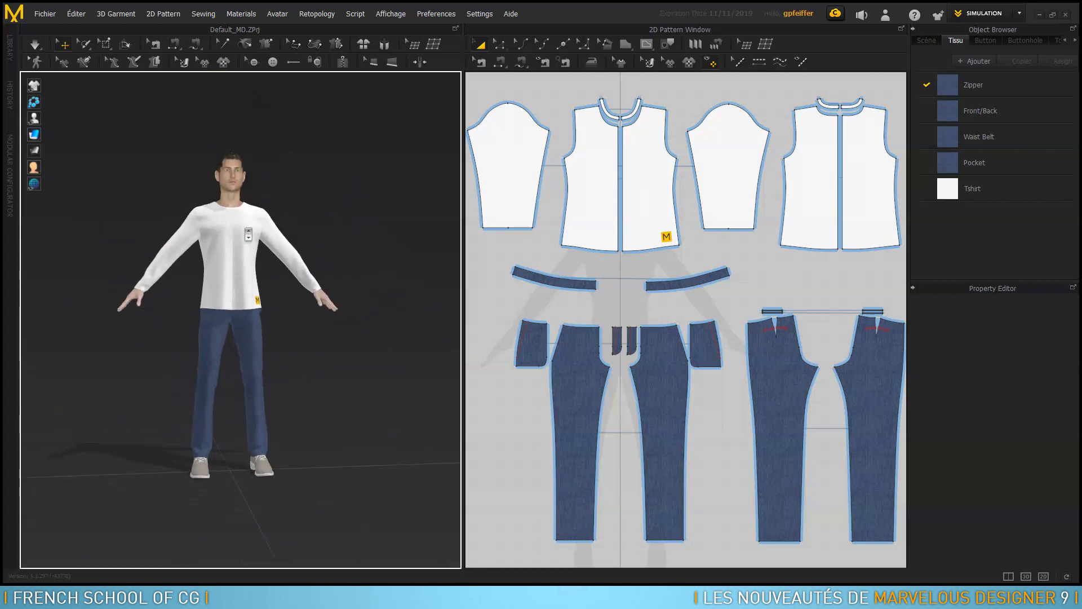
pyautogui.scroll(2, 249, 233)
pyautogui.scroll(3, 248, 233)
pyautogui.scroll(-3, 248, 234)
pyautogui.scroll(5, 248, 235)
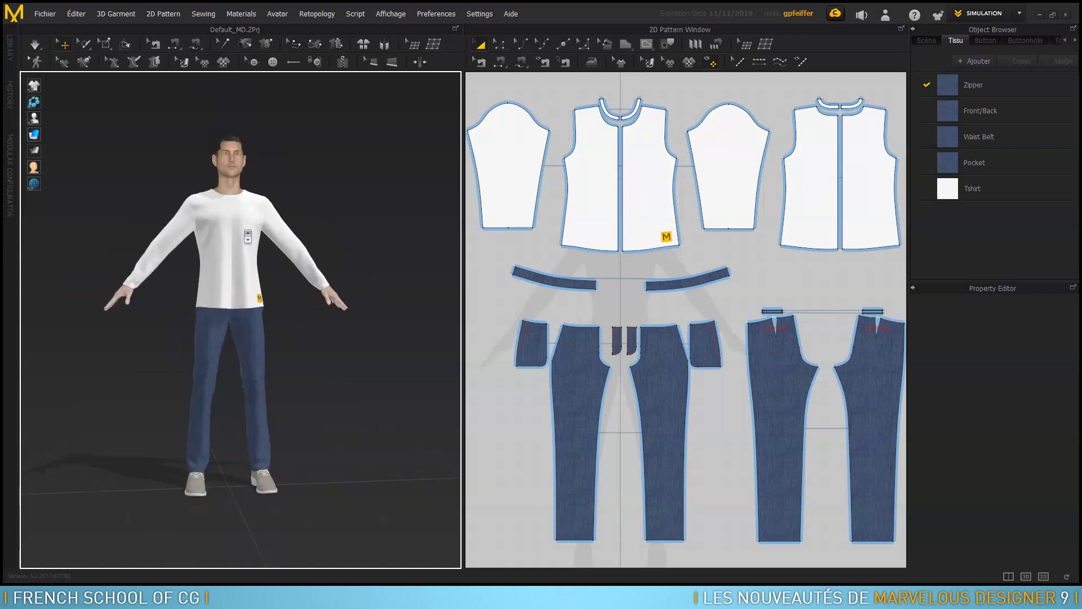
pyautogui.moveTo(193, 230); pyautogui.dragTo(254, 236, button='right')
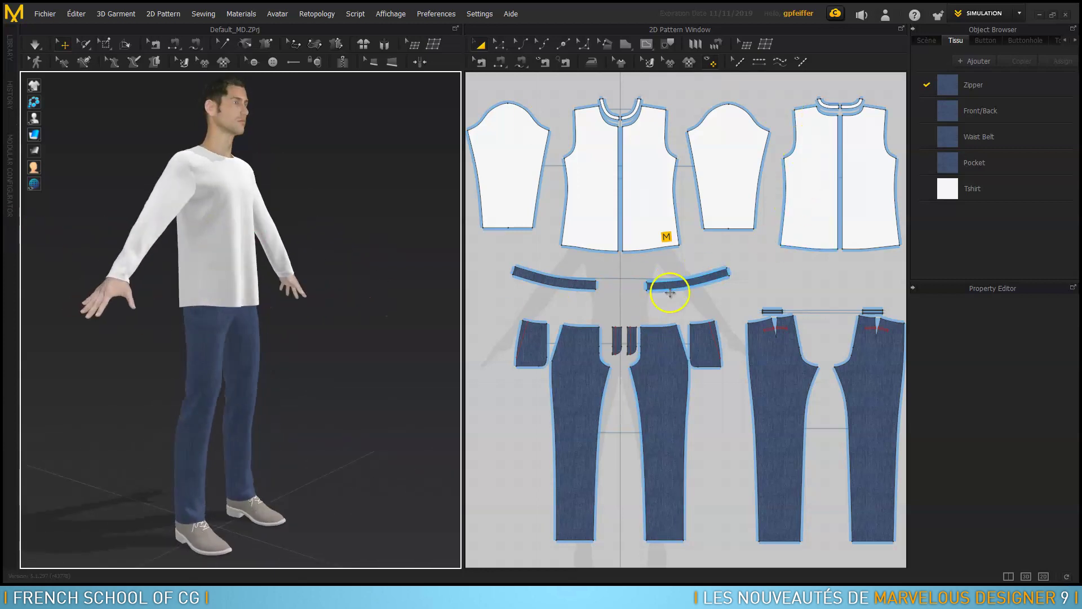
pyautogui.moveTo(666, 265); pyautogui.dragTo(697, 276, button='right')
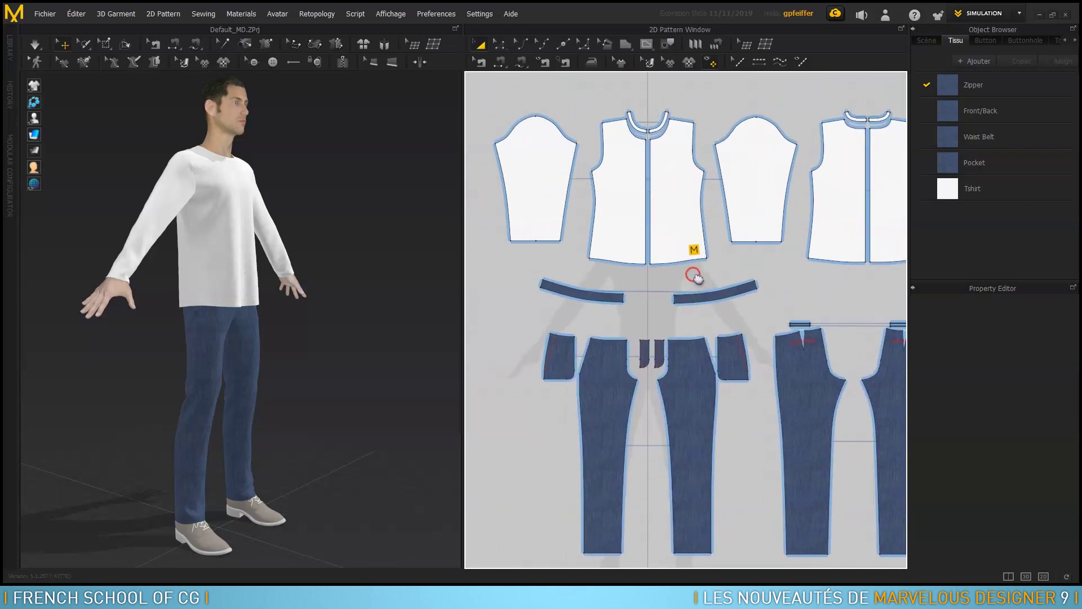
pyautogui.scroll(3, 697, 279)
pyautogui.scroll(-6, 696, 279)
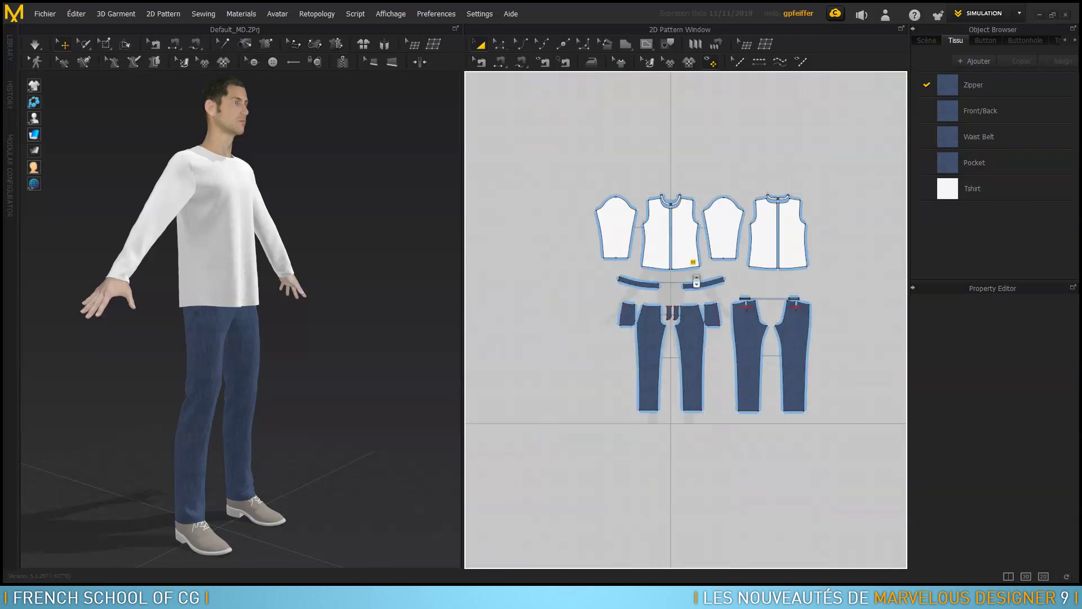
pyautogui.scroll(4, 697, 280)
pyautogui.moveTo(698, 273); pyautogui.dragTo(677, 283, button='right')
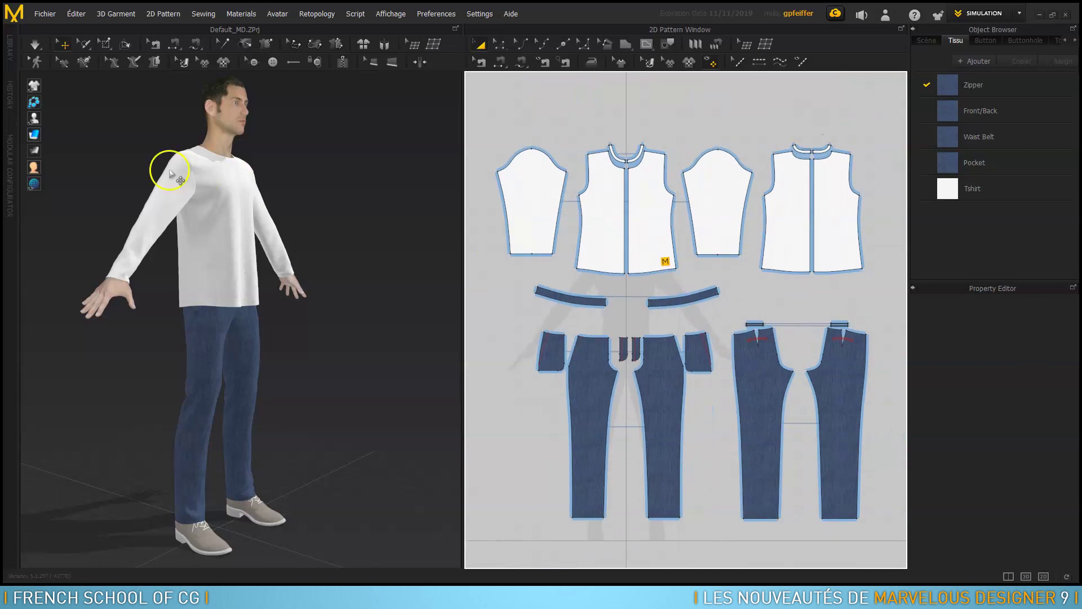
# Show the light controller in the 3D window through the environment display options.
pyautogui.click(28, 182)
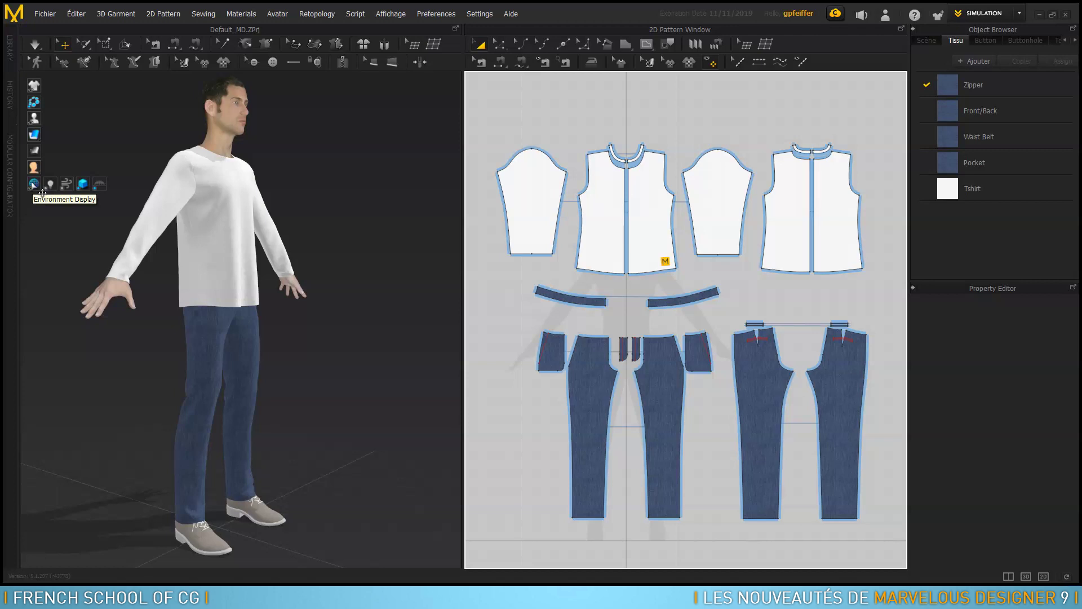
pyautogui.click(55, 141)
pyautogui.click(34, 183)
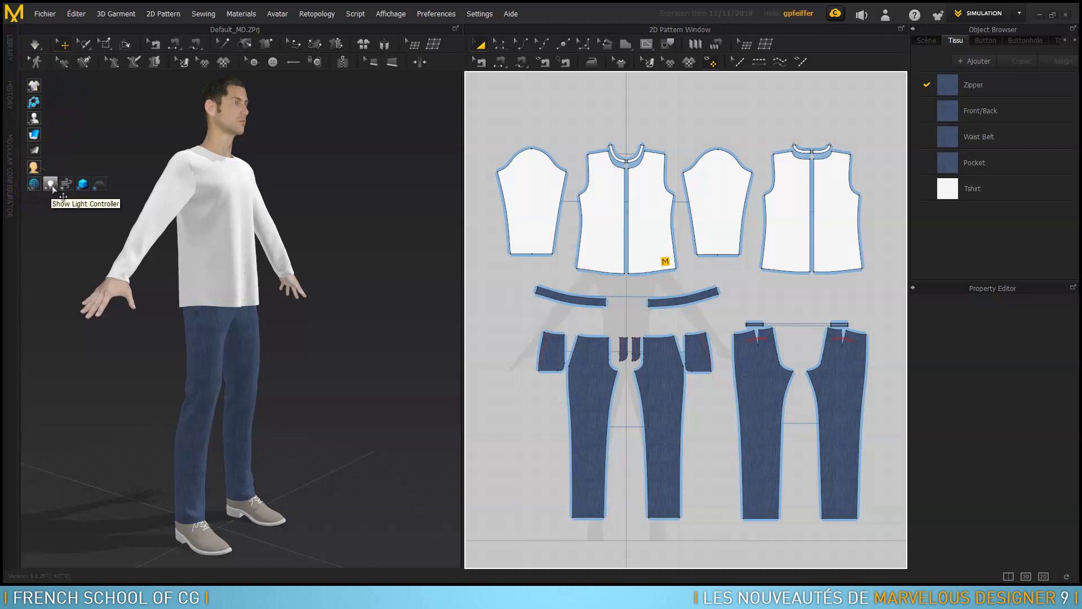
pyautogui.click(51, 186)
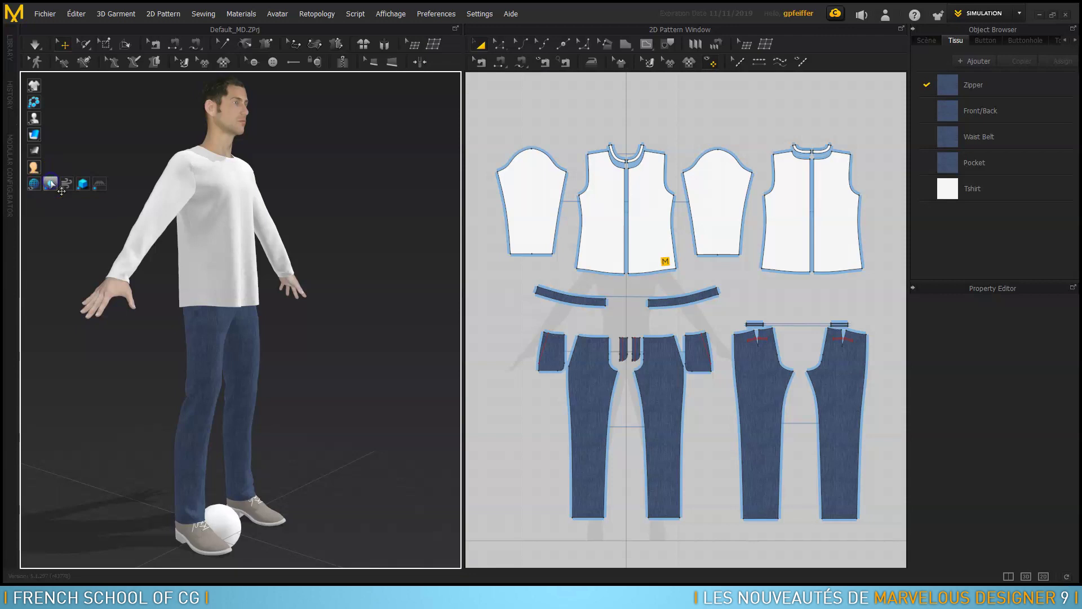
pyautogui.moveTo(387, 328); pyautogui.dragTo(338, 313, button='right')
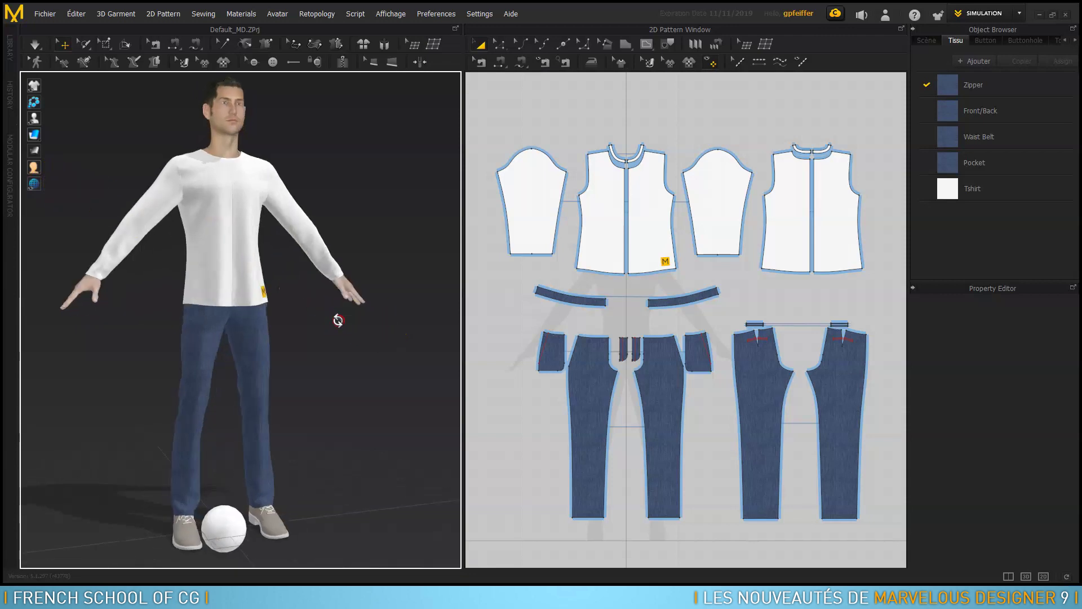
# Set the environment light's intensity to 1.48 and its angle to -30.
pyautogui.click(230, 518)
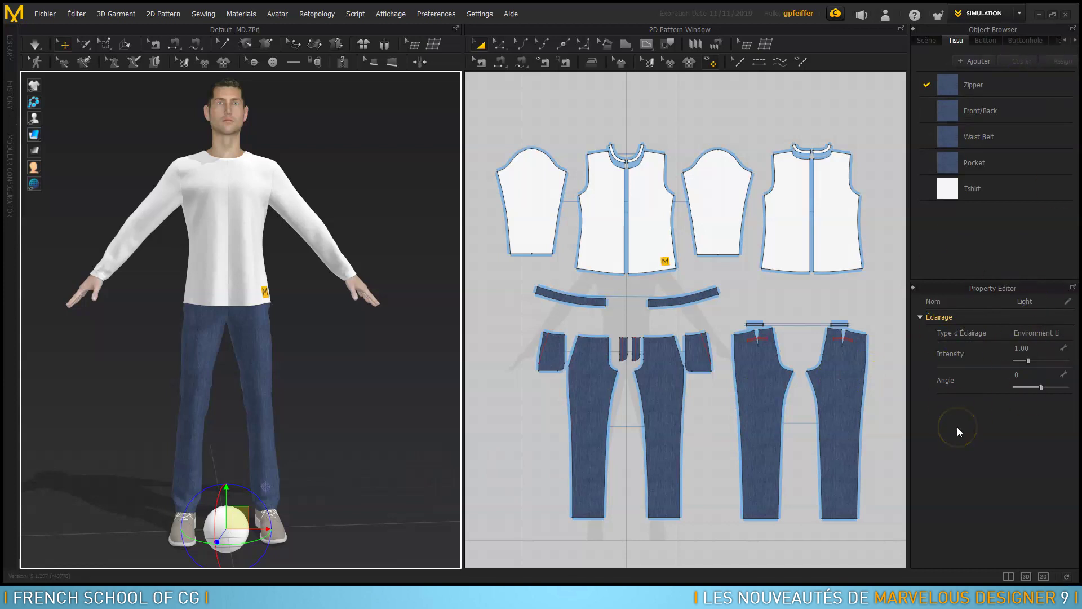
pyautogui.moveTo(1030, 361); pyautogui.dragTo(1036, 387)
pyautogui.click(1068, 302)
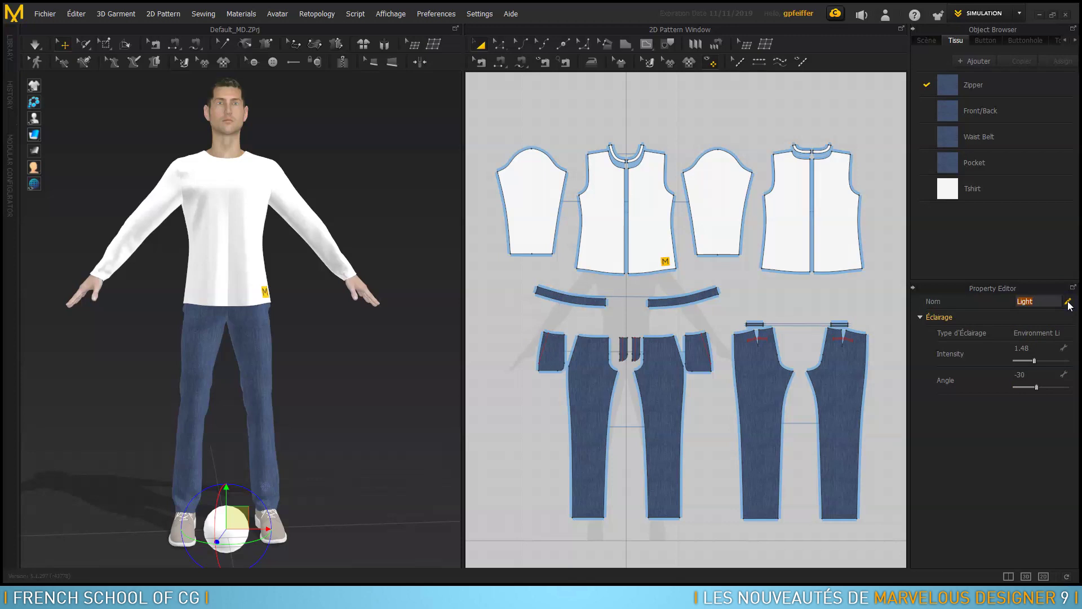
# Hide the light controller, and show and select the wind controller near the avatar's hand.
pyautogui.click(34, 184)
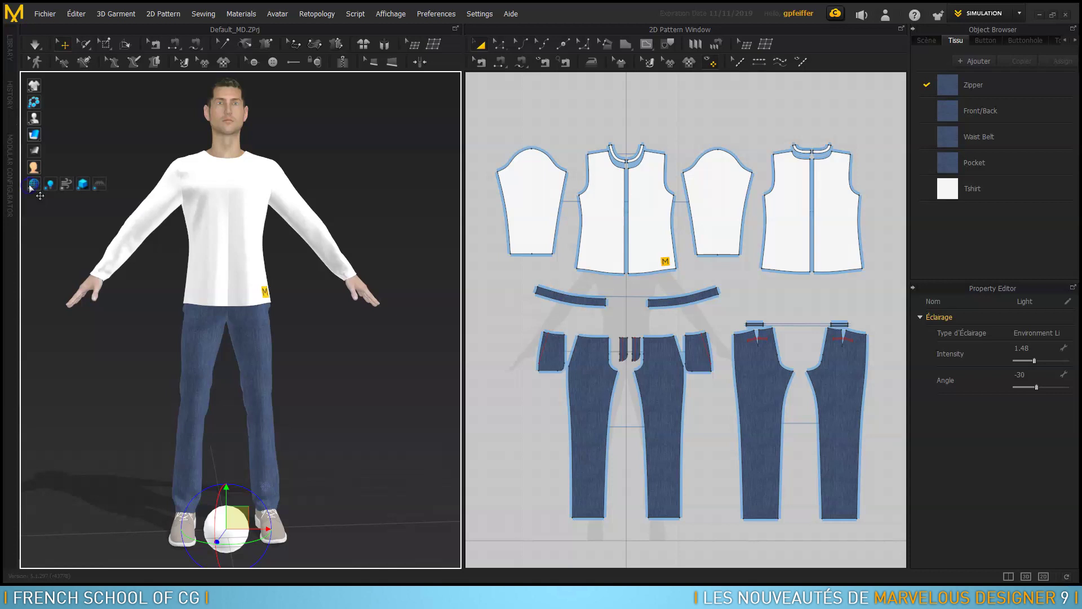
pyautogui.click(50, 186)
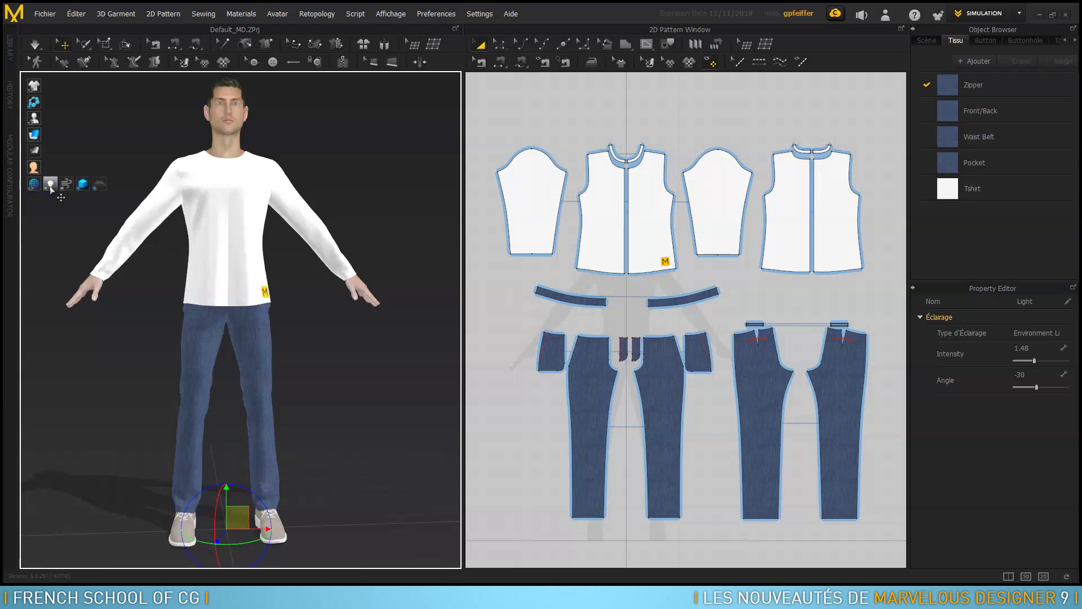
pyautogui.click(66, 186)
pyautogui.click(53, 300)
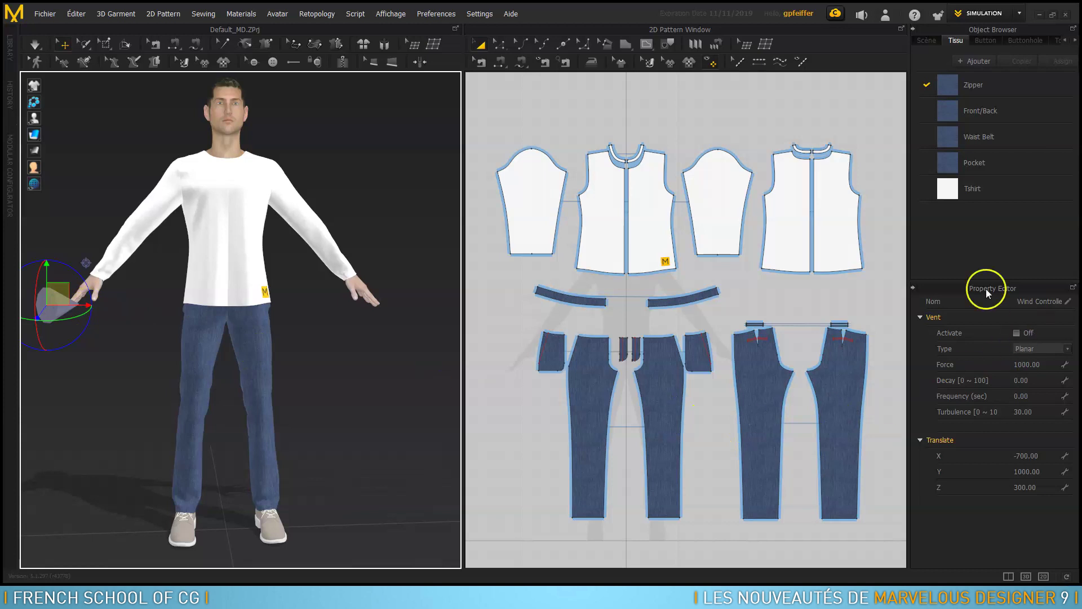
# Activate the planar wind and run the simulation on the garment.
pyautogui.moveTo(330, 204)
pyautogui.mouseDown(button='right')
pyautogui.moveTo(357, 198)
pyautogui.moveTo(323, 210)
pyautogui.moveTo(366, 227)
pyautogui.mouseUp(button='right')
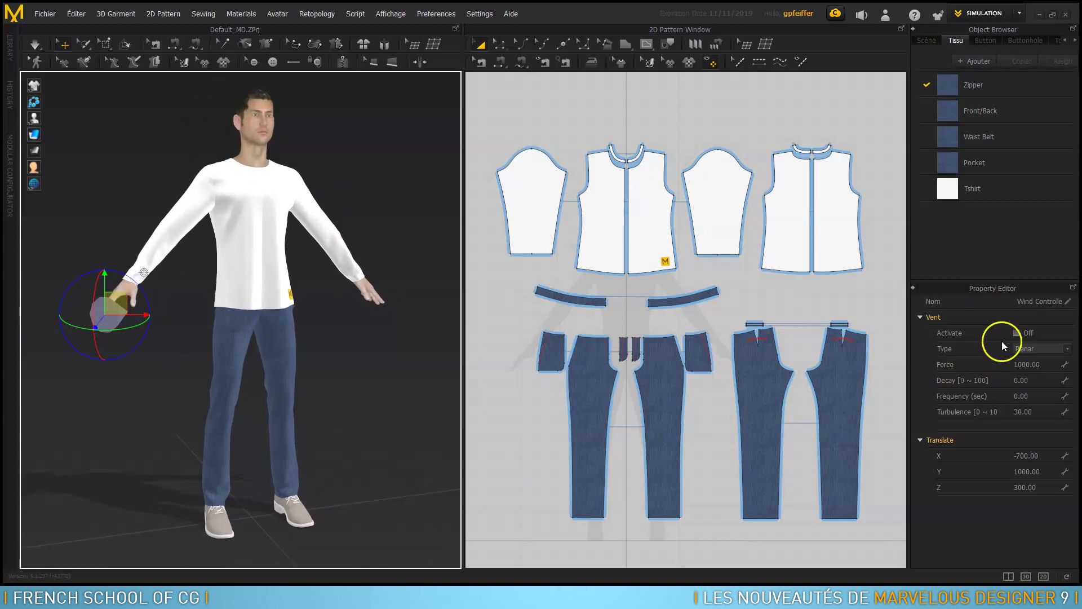
pyautogui.click(1017, 334)
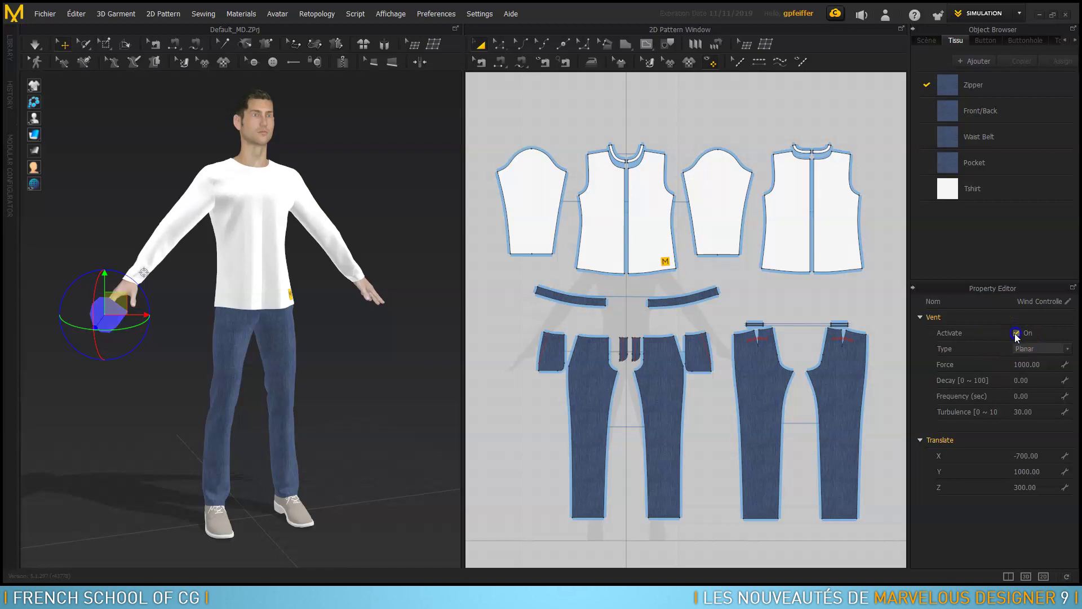
pyautogui.click(35, 44)
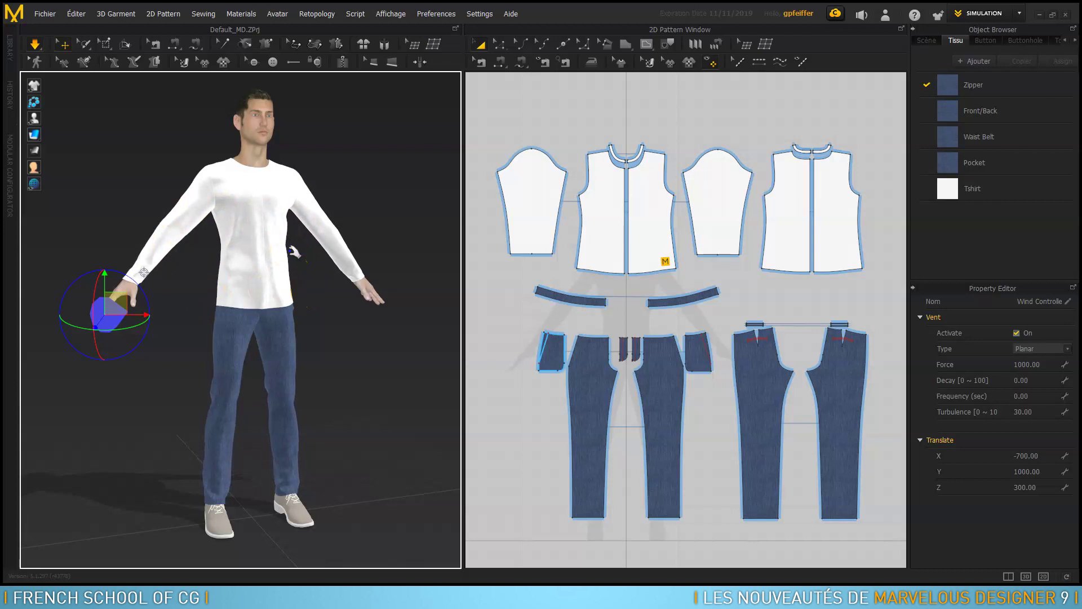
# Deactivate the wind and stop the simulation, hiding the wind controller.
pyautogui.moveTo(338, 222); pyautogui.dragTo(338, 176, button='right')
pyautogui.click(1017, 333)
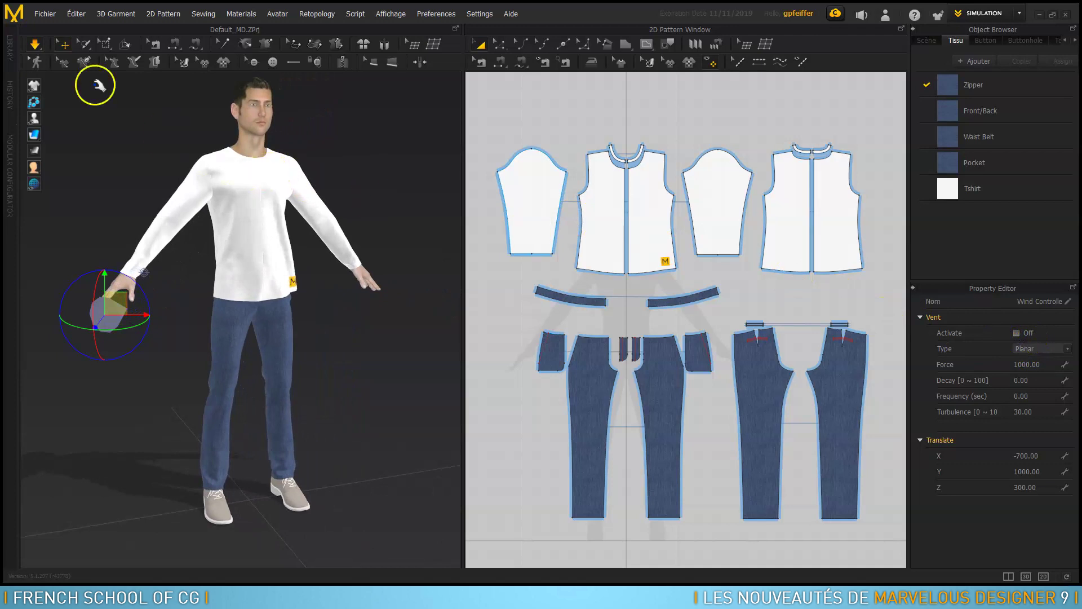
pyautogui.click(35, 44)
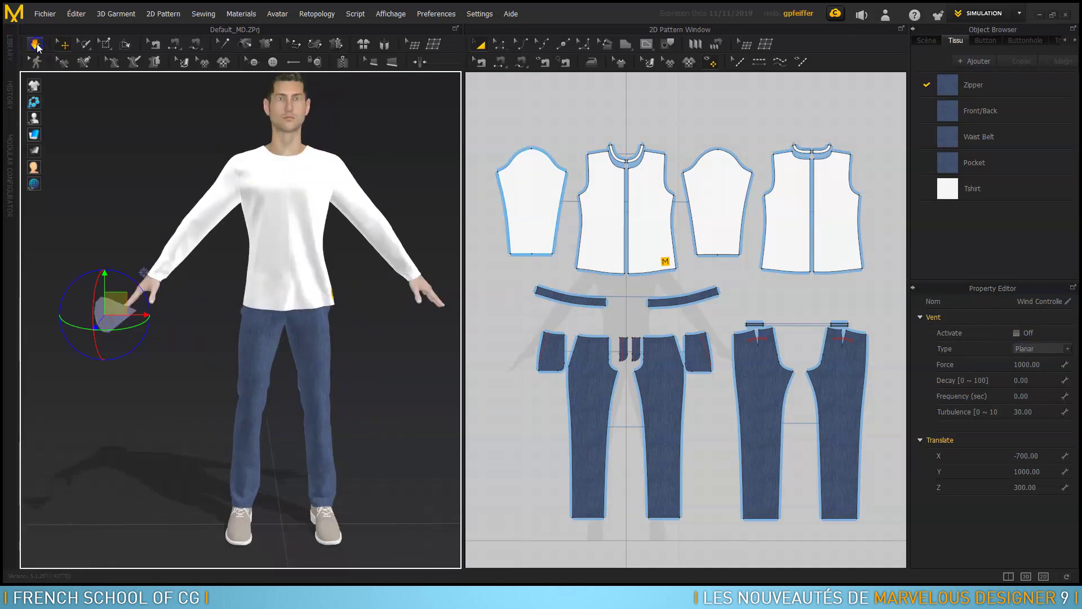
pyautogui.moveTo(125, 166); pyautogui.dragTo(152, 155, button='right')
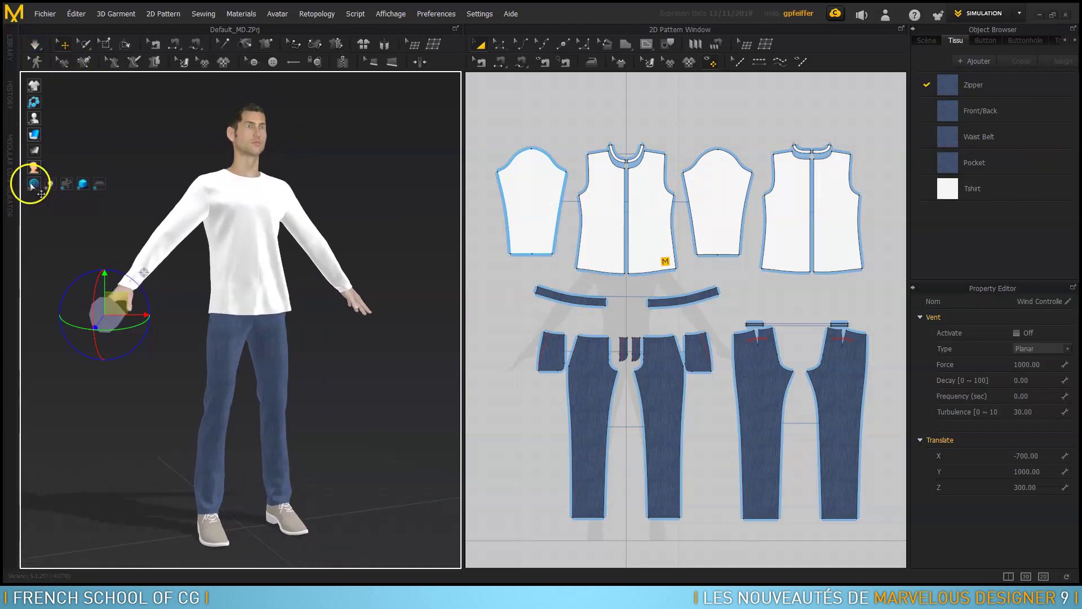
pyautogui.click(64, 186)
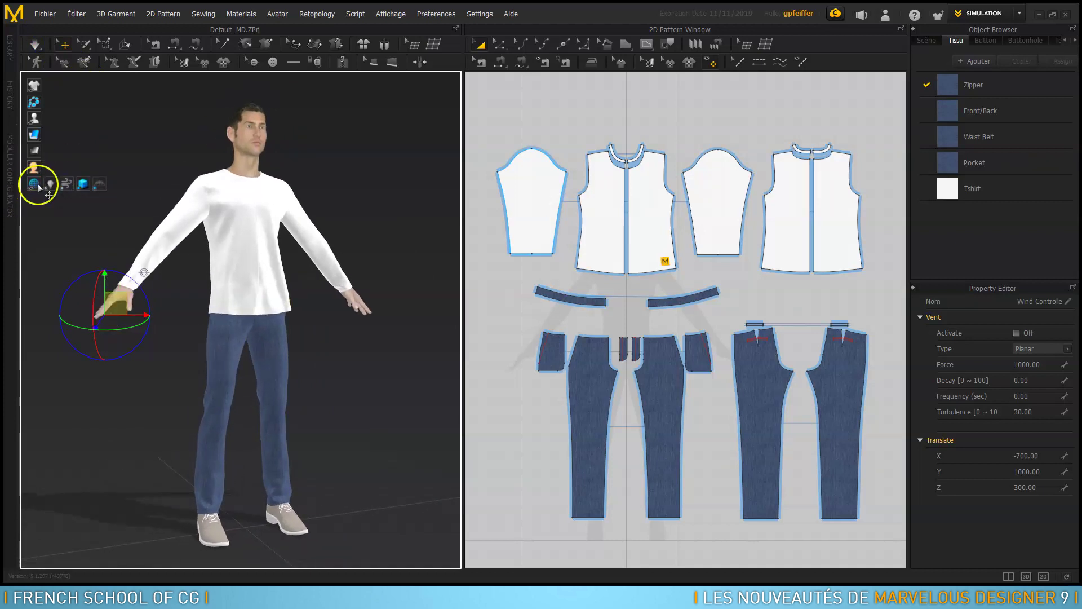
# Toggle the 3D window's shadow and grid display off and on to compare the environment display options.
pyautogui.click(82, 184)
pyautogui.click(83, 184)
pyautogui.click(134, 503)
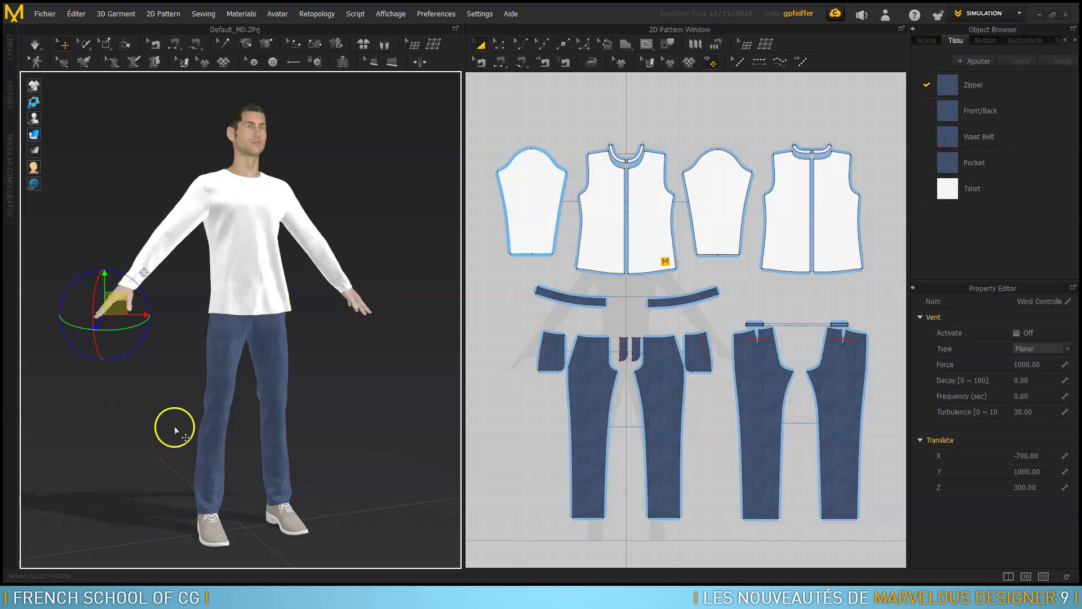
pyautogui.click(33, 184)
pyautogui.click(82, 184)
pyautogui.click(99, 183)
pyautogui.moveTo(133, 159); pyautogui.dragTo(172, 186, button='right')
pyautogui.click(43, 183)
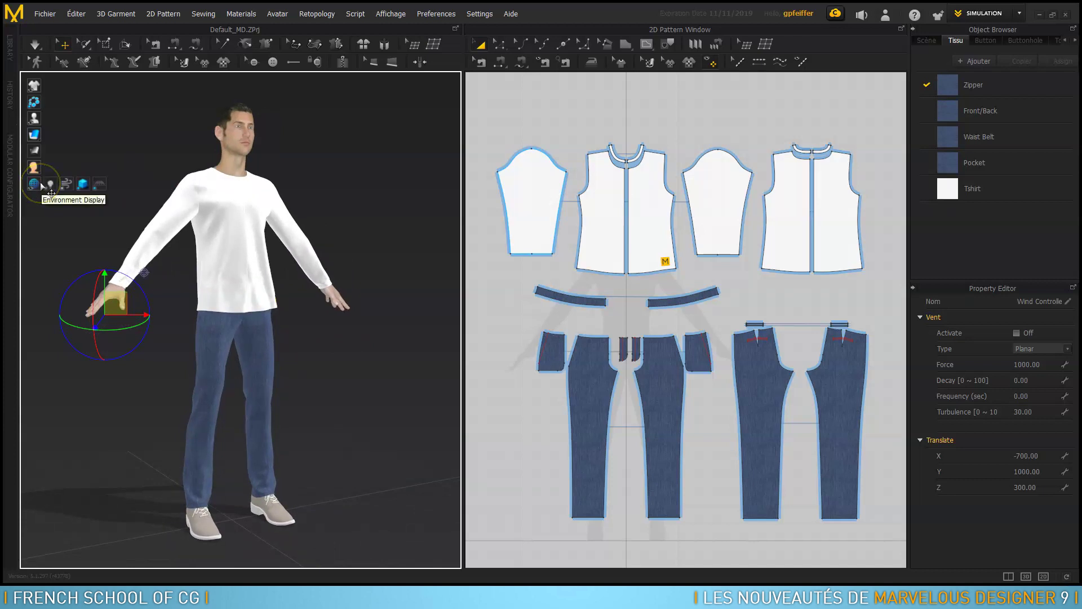
# Examine the grouped pattern creation tools and internal shape tools, including Dart, available for 2D patterns.
pyautogui.click(539, 166)
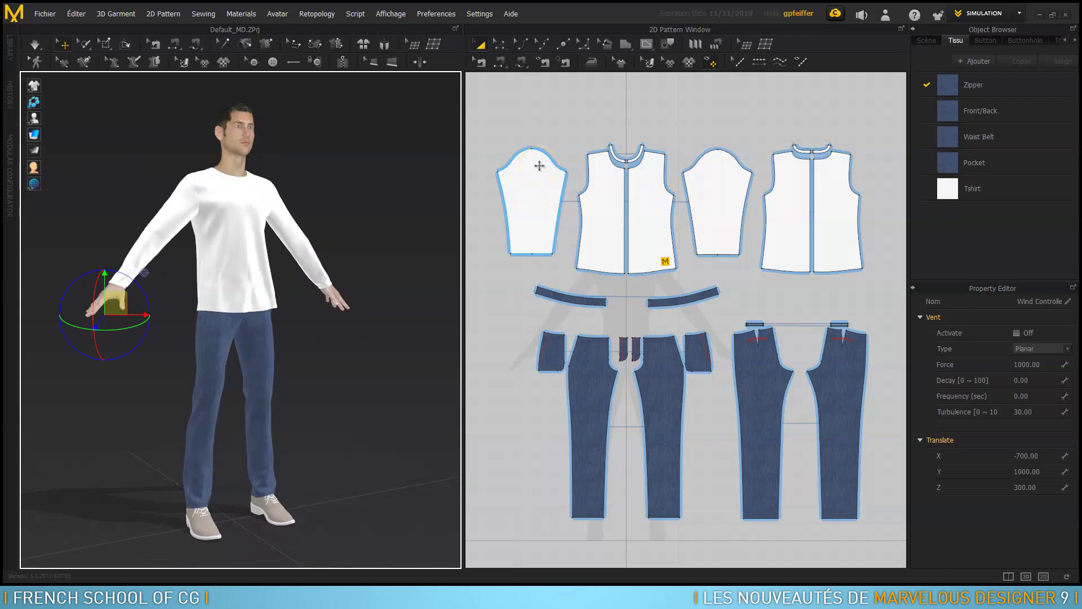
pyautogui.click(627, 48)
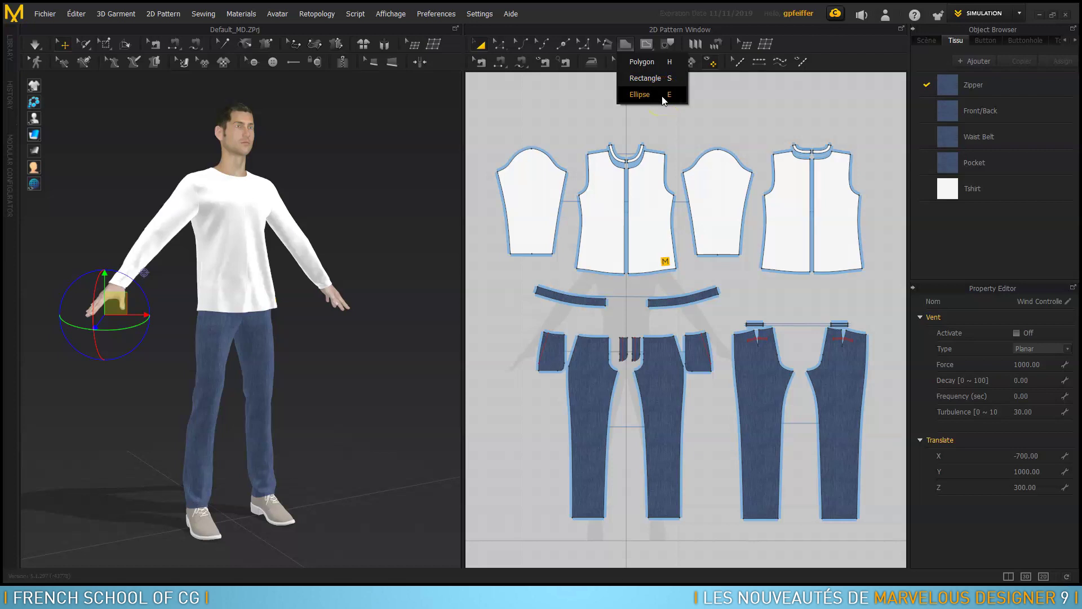
pyautogui.click(651, 40)
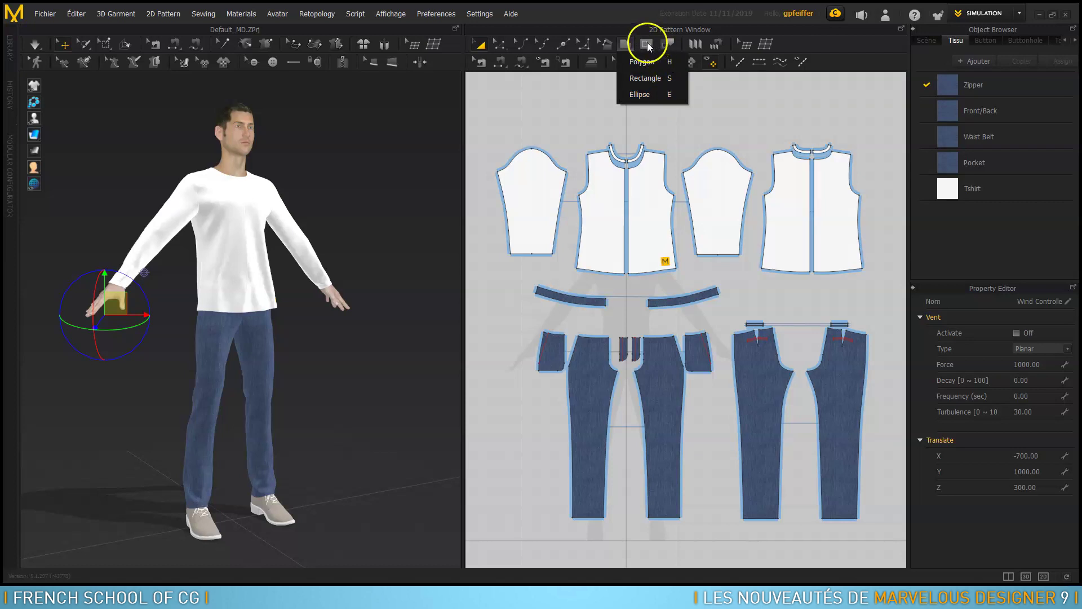
pyautogui.click(647, 44)
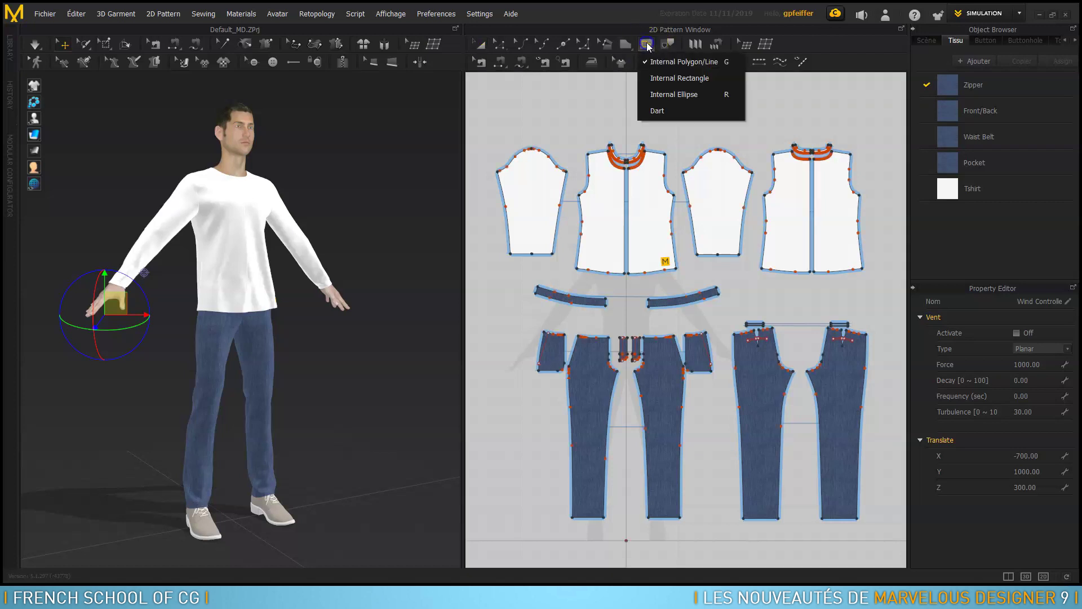
pyautogui.click(688, 96)
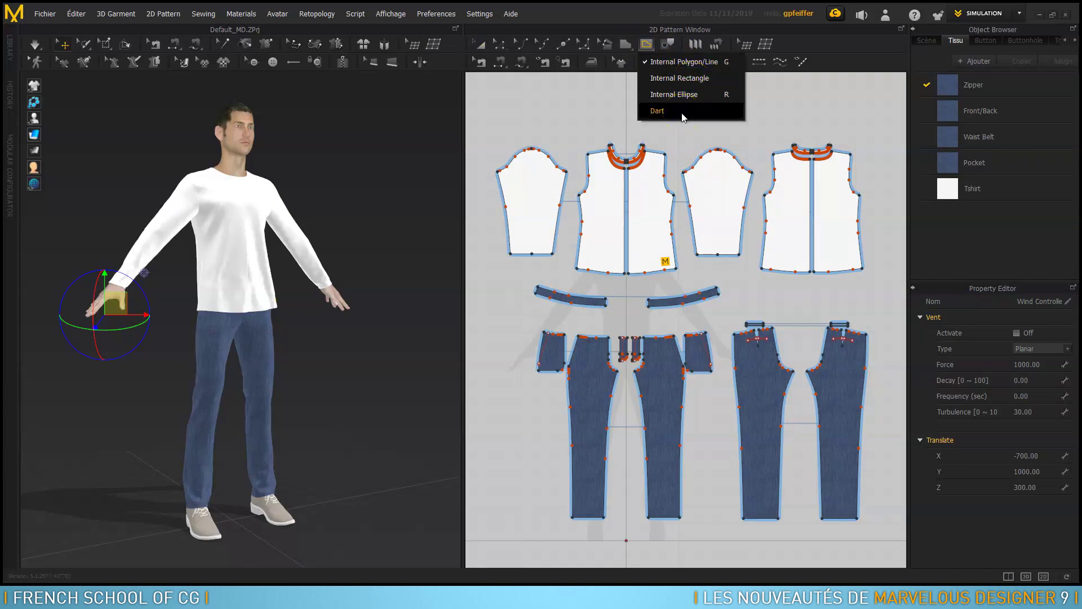
pyautogui.click(682, 112)
pyautogui.click(611, 114)
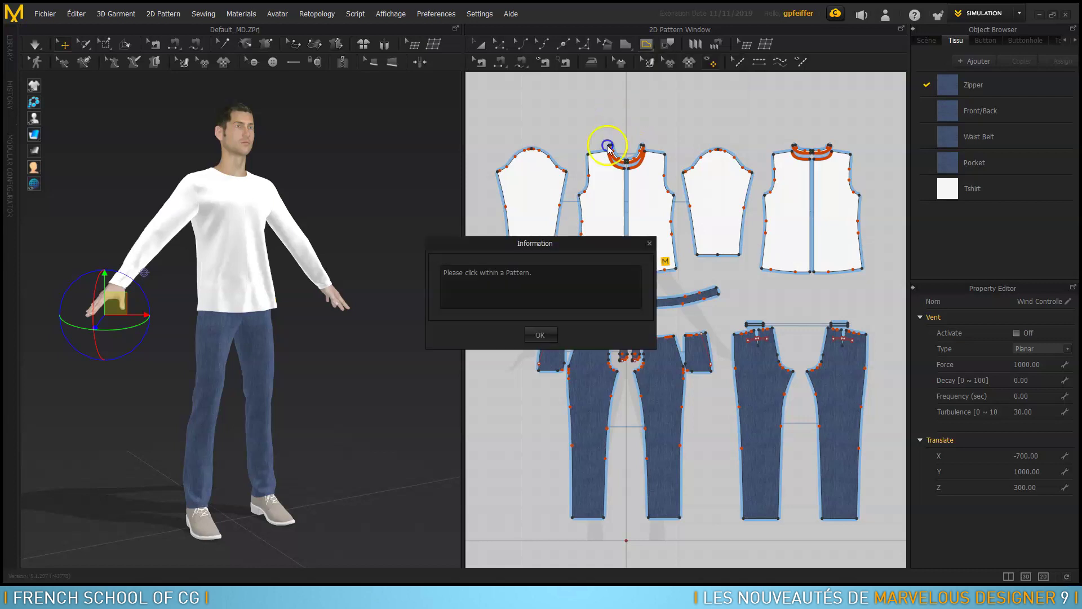
pyautogui.click(541, 335)
# Draw a four-sided polygon pattern with a perimeter of about 1615 mm above the shirt front.
pyautogui.scroll(-5, 623, 137)
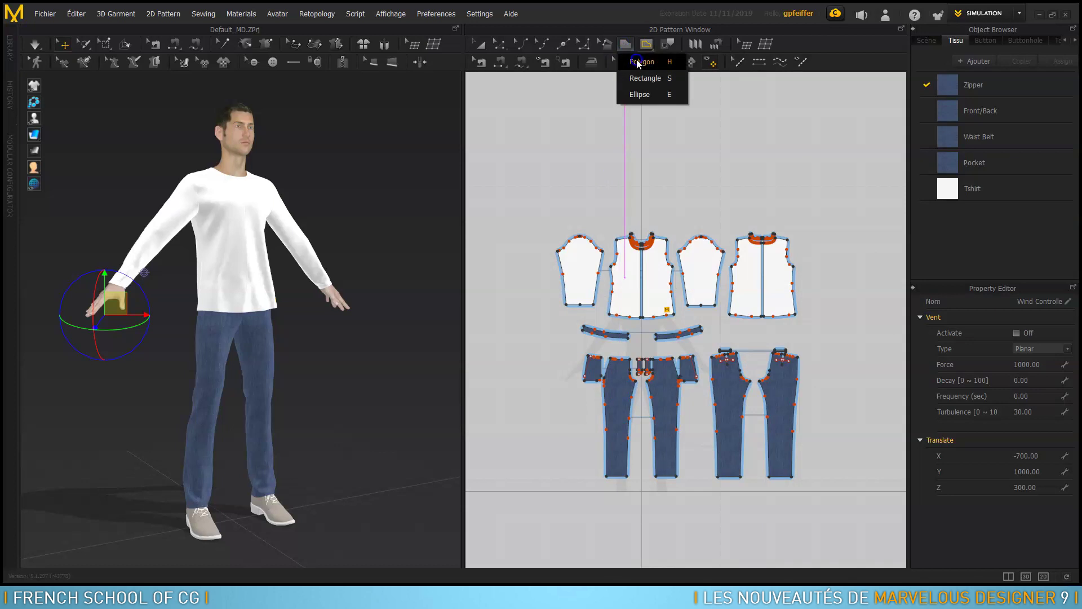
pyautogui.click(597, 168)
pyautogui.click(663, 168)
pyautogui.click(625, 199)
pyautogui.click(597, 168)
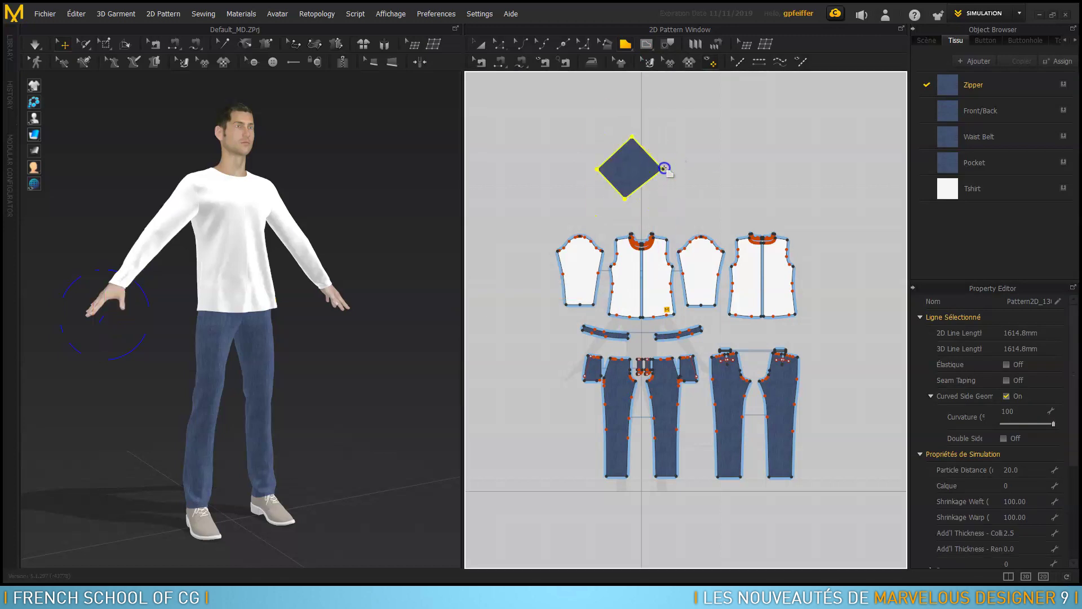
pyautogui.scroll(-5, 362, 197)
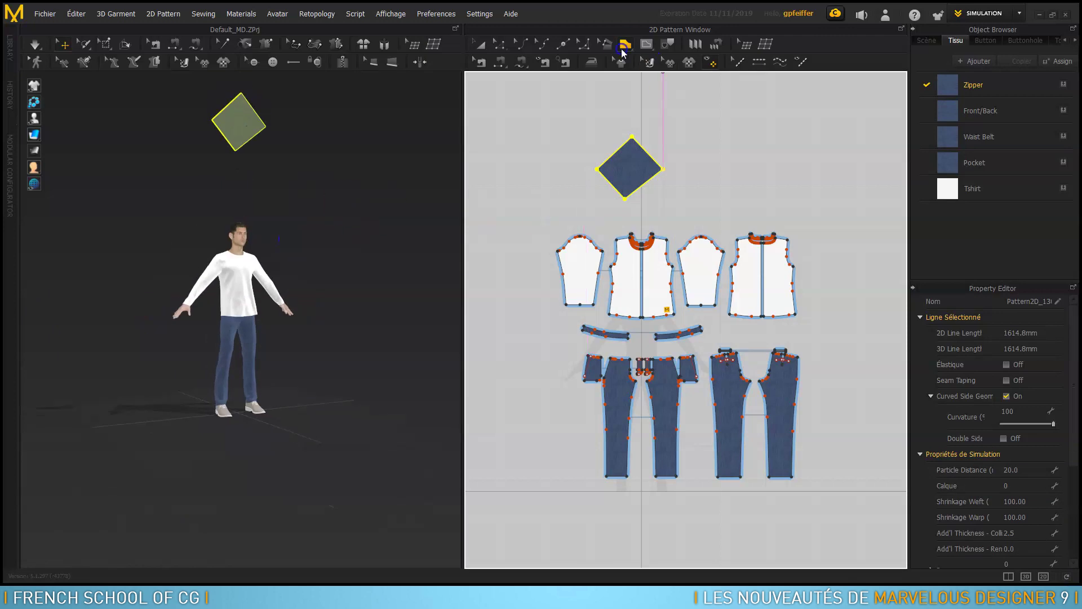
# Draw a rectangle pattern of about 1857 mm perimeter right of the polygon, and an ellipse pattern of about 1074 mm to its left.
pyautogui.click(623, 53)
pyautogui.click(640, 75)
pyautogui.moveTo(703, 136); pyautogui.dragTo(762, 178)
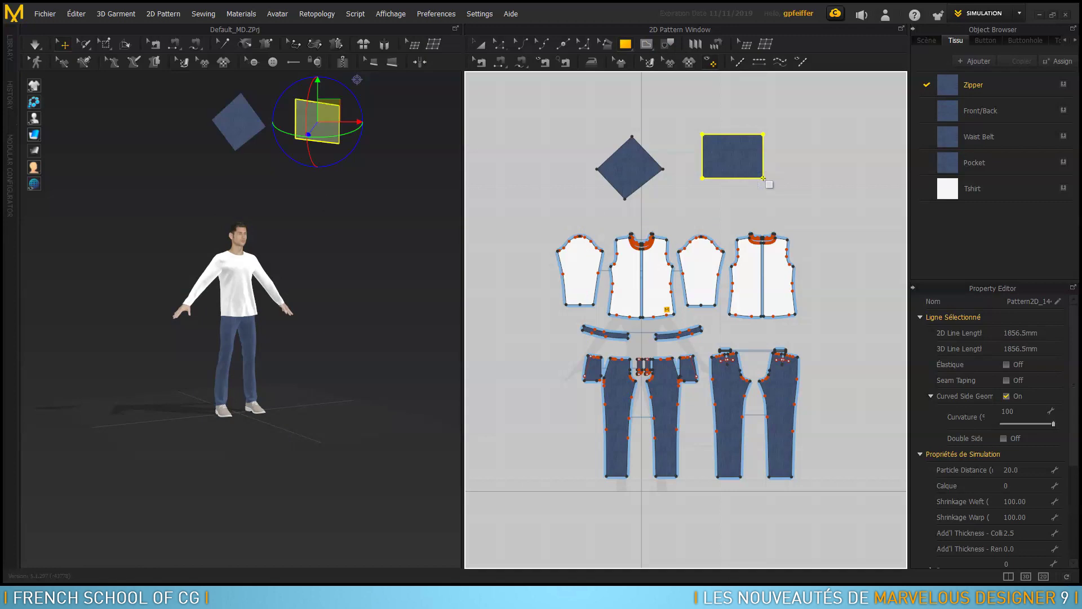
pyautogui.click(625, 44)
pyautogui.click(630, 93)
pyautogui.moveTo(535, 120)
pyautogui.mouseDown()
pyautogui.moveTo(555, 150)
pyautogui.moveTo(576, 155)
pyautogui.mouseUp()
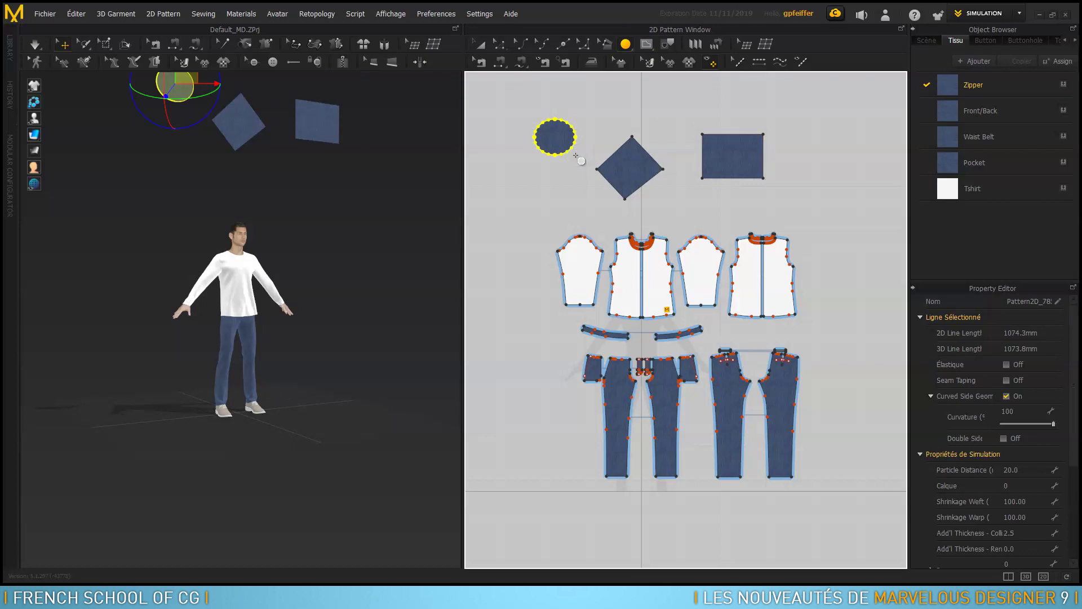
# Draw a four-sided internal polygon with a perimeter of about 546 mm near the middle of the new rectangle pattern.
pyautogui.scroll(-3, 684, 212)
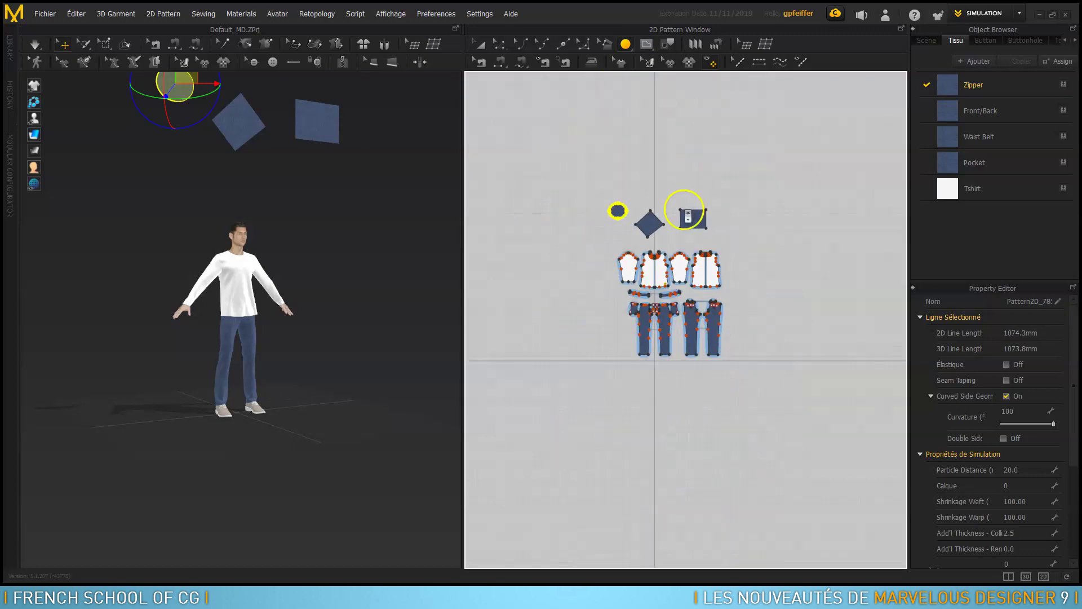
pyautogui.scroll(8, 708, 191)
pyautogui.scroll(3, 660, 232)
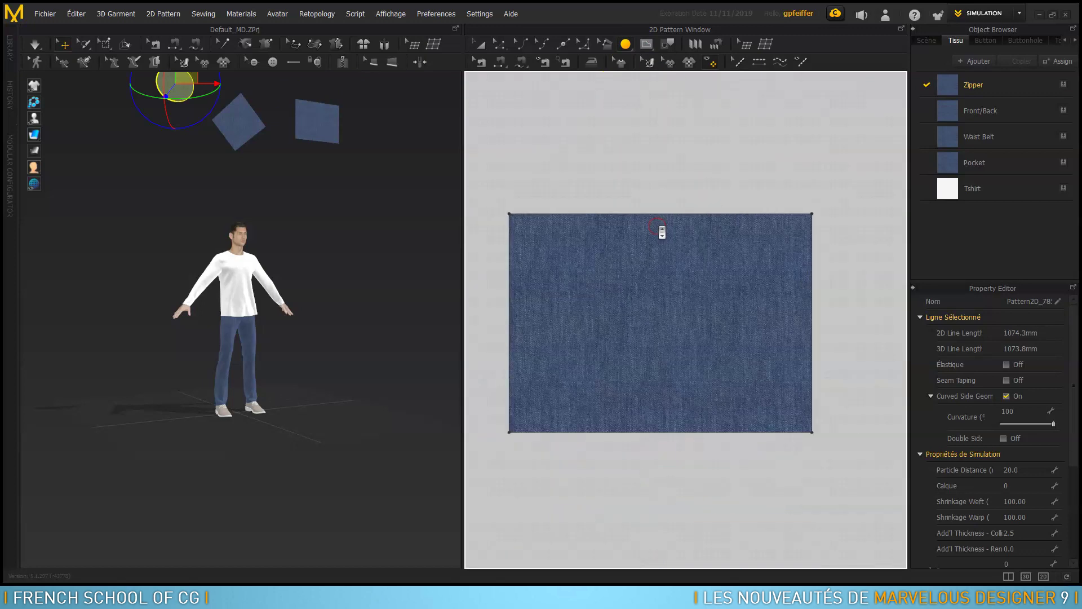
pyautogui.click(645, 41)
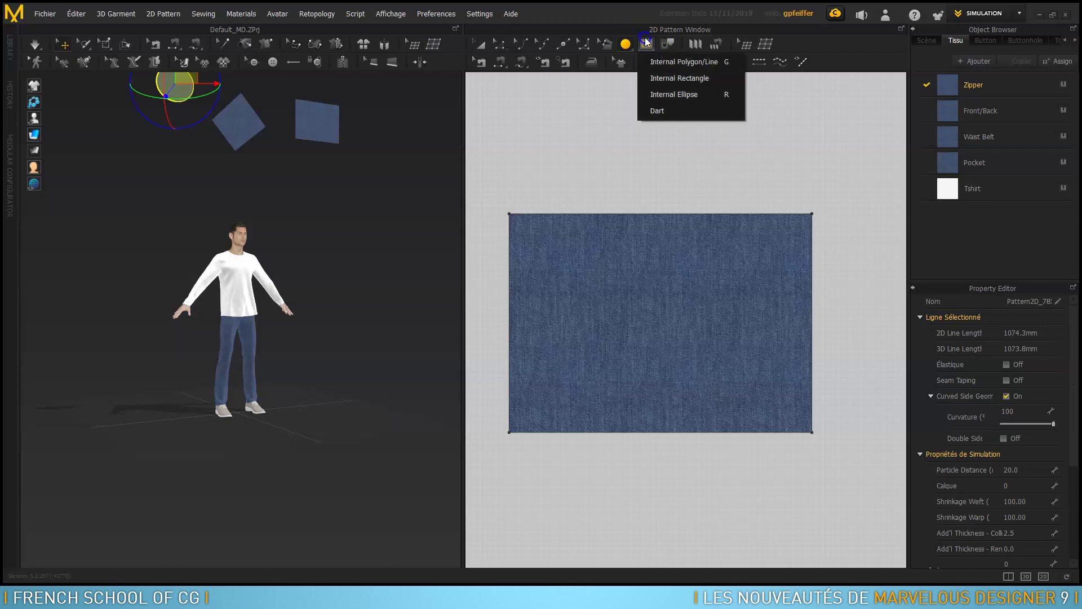
pyautogui.click(664, 67)
pyautogui.click(597, 292)
pyautogui.click(680, 250)
pyautogui.click(707, 313)
pyautogui.click(651, 348)
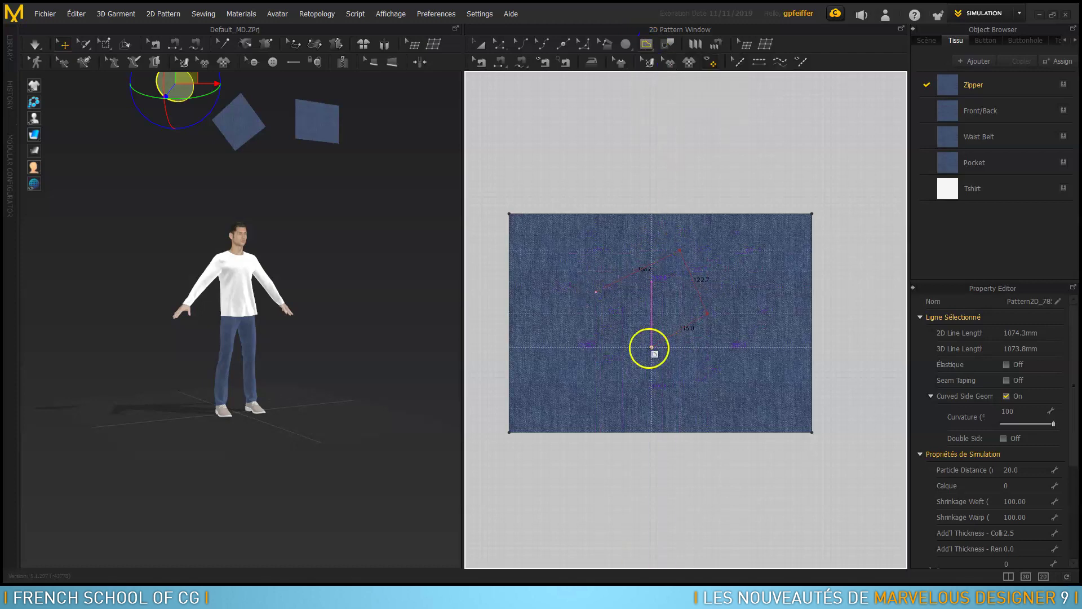
pyautogui.click(597, 293)
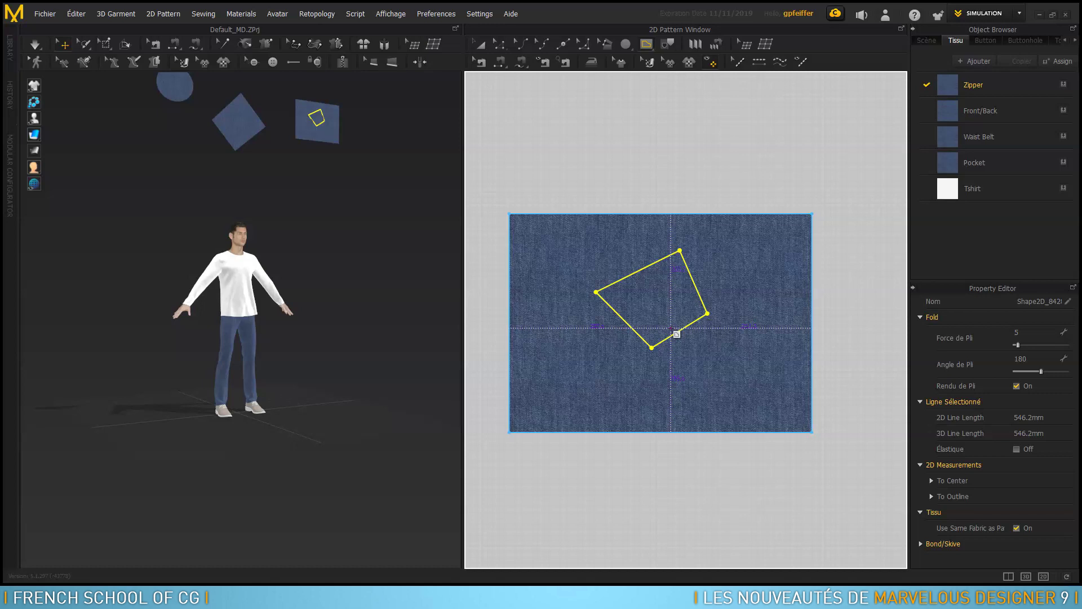
# Add an internal rectangle of about 390 mm perimeter in the pattern's lower right corner and an internal ellipse of about 270 mm in the upper left.
pyautogui.click(646, 44)
pyautogui.click(663, 78)
pyautogui.moveTo(724, 364); pyautogui.dragTo(787, 410)
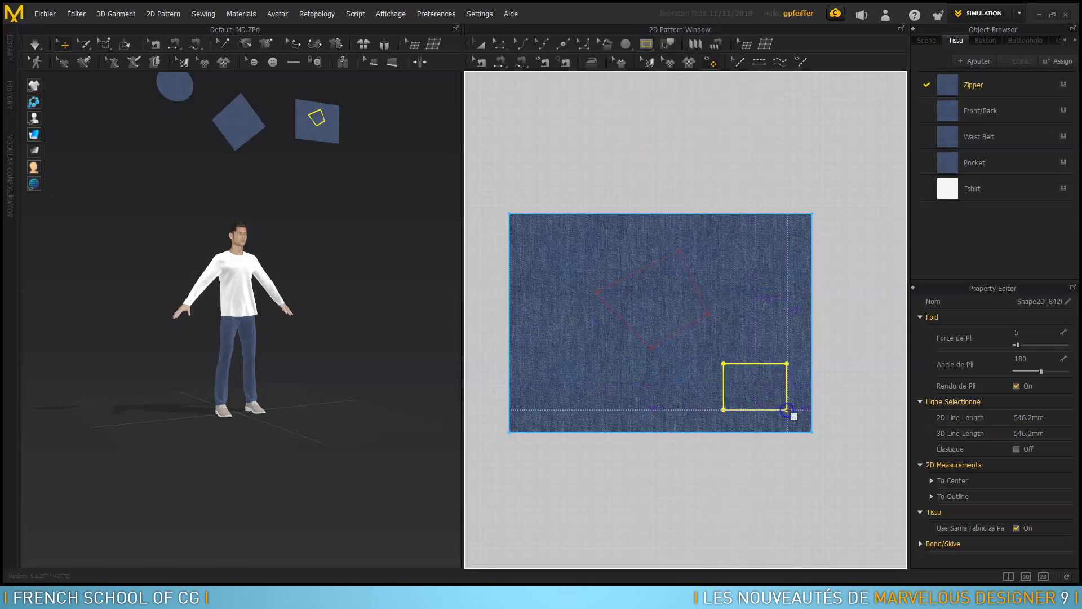
pyautogui.click(646, 44)
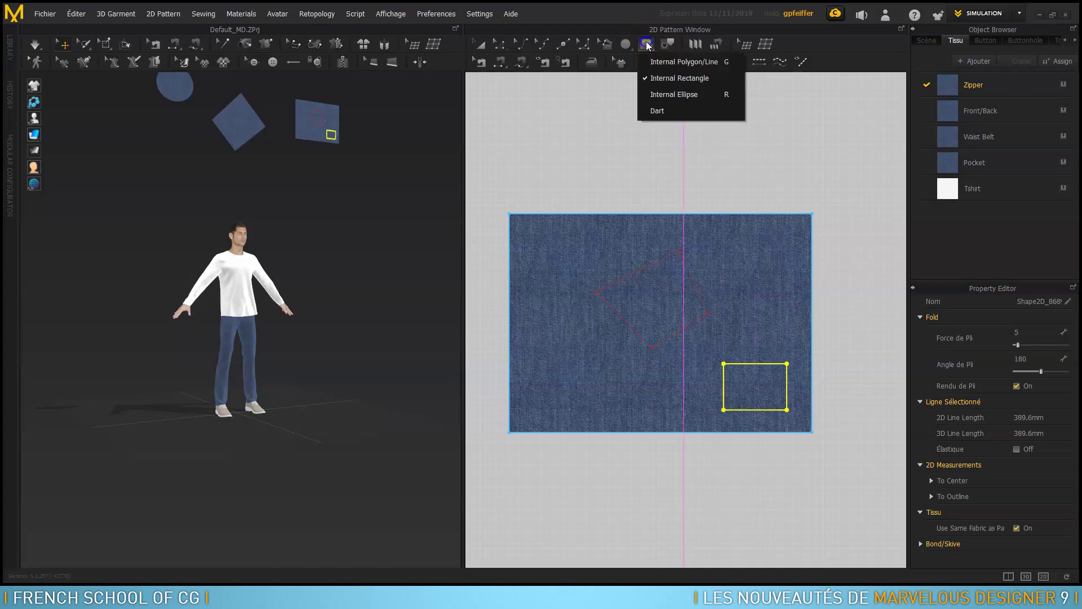
pyautogui.click(660, 96)
pyautogui.moveTo(536, 244); pyautogui.dragTo(585, 296)
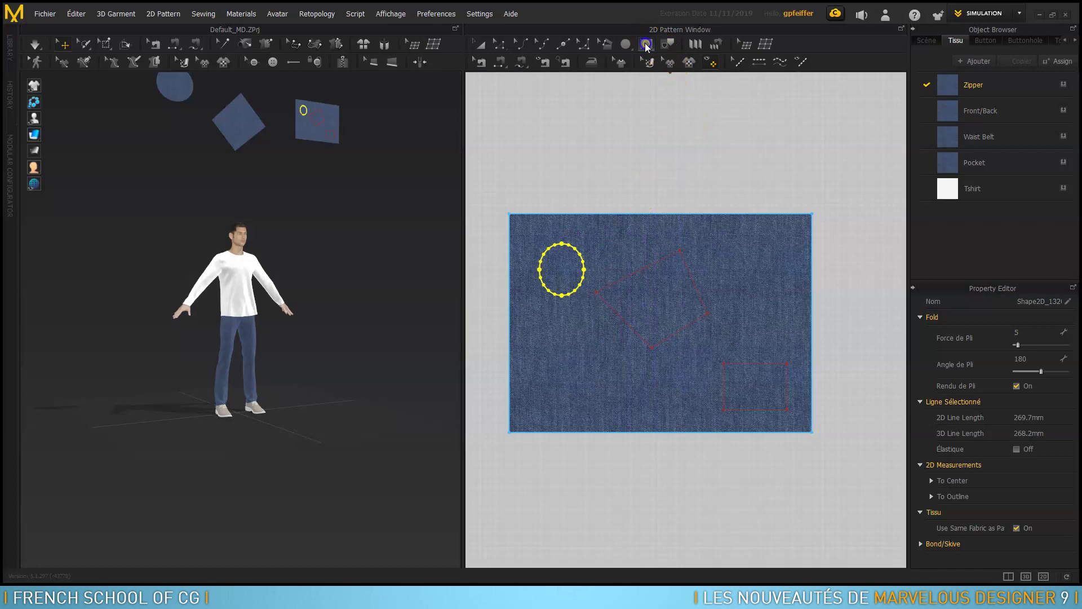
# Cut a diamond-shaped dart with a perimeter of about 250 mm into the lower left area of the rectangle pattern.
pyautogui.click(646, 44)
pyautogui.click(657, 110)
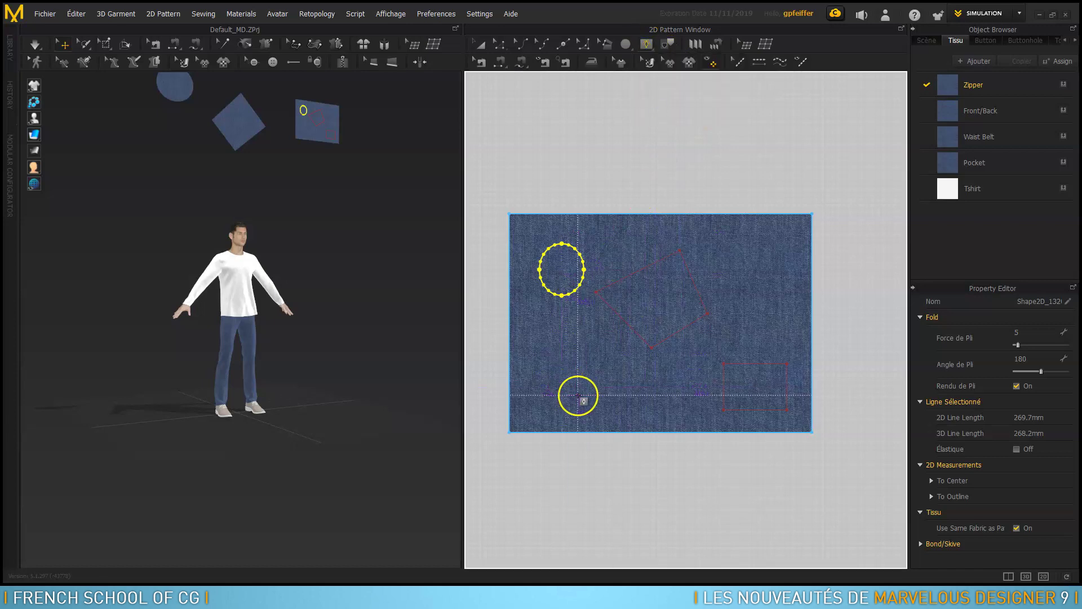
pyautogui.moveTo(601, 418); pyautogui.dragTo(628, 472)
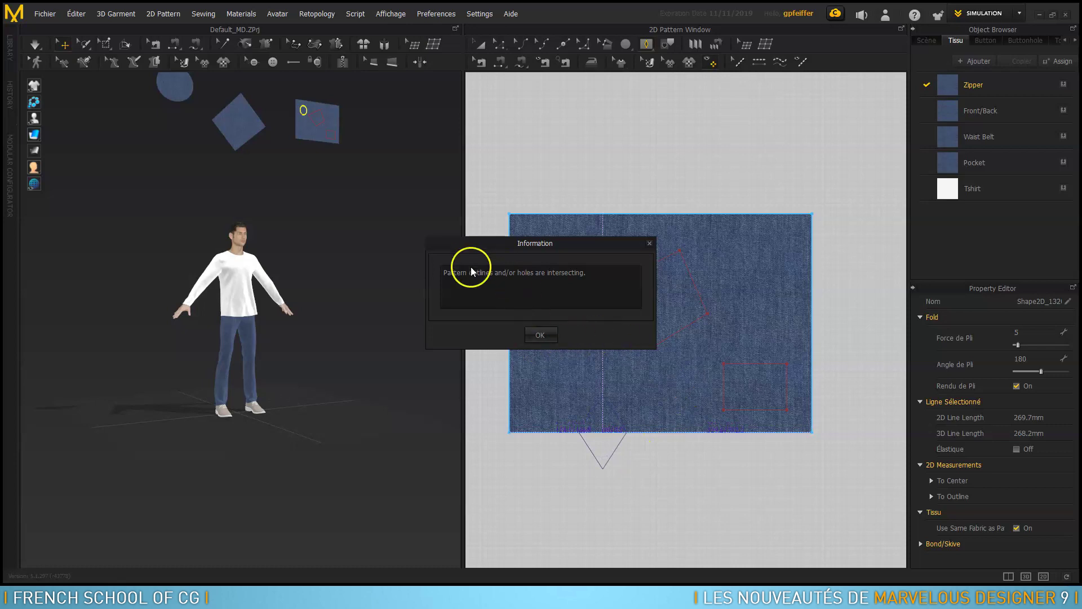
pyautogui.click(538, 336)
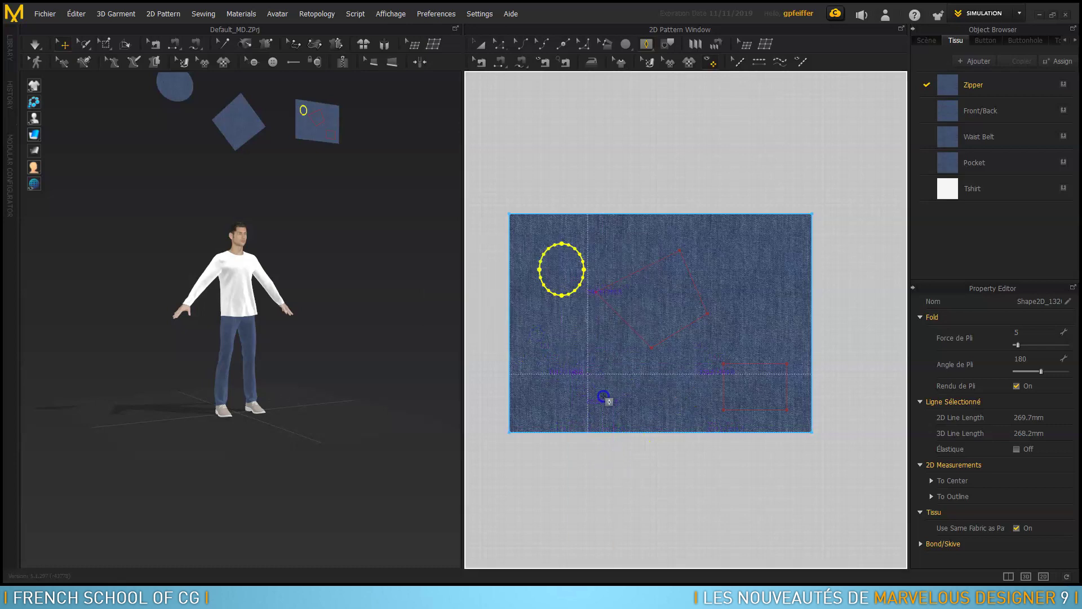
pyautogui.moveTo(636, 409); pyautogui.dragTo(615, 409)
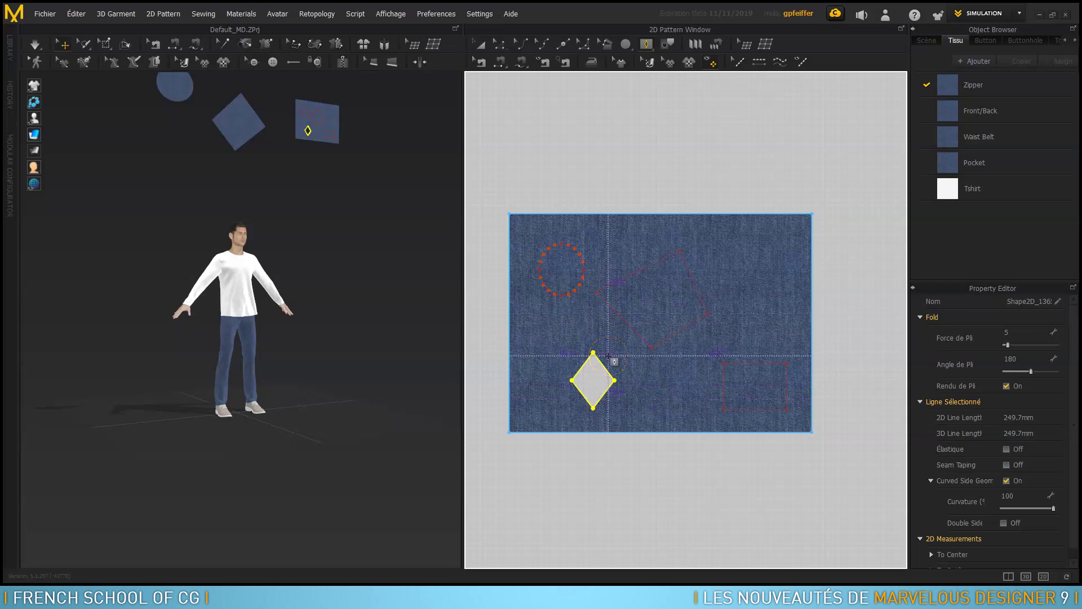
pyautogui.click(626, 46)
pyautogui.click(647, 45)
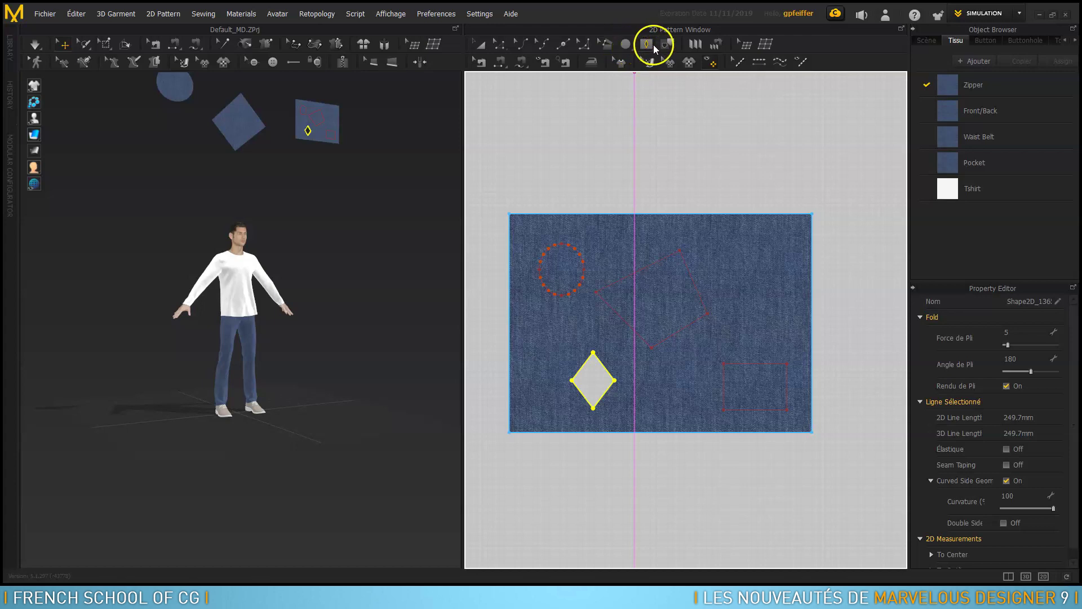